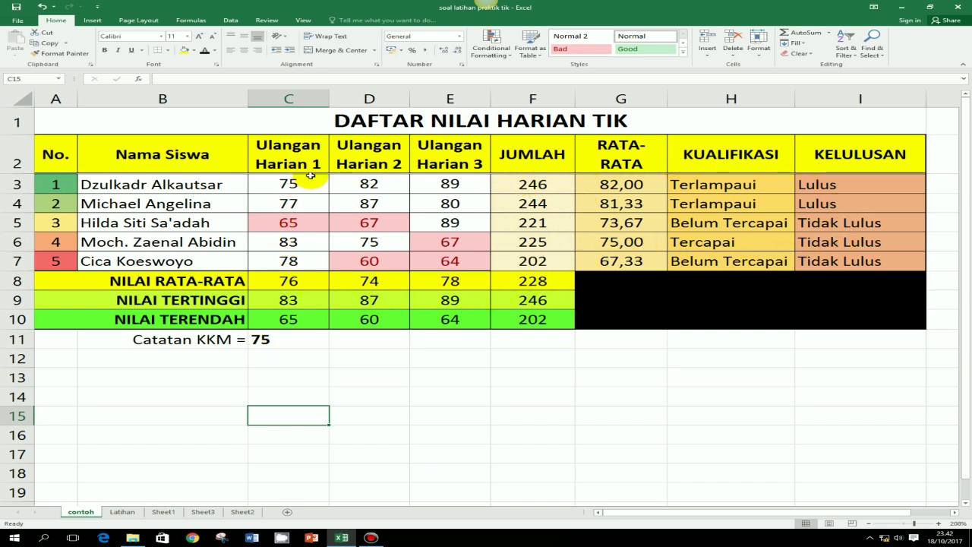
Open the Latihan sheet and use AutoSum on C3:E3 to put the first student's total in F3.
{"action": "left_click", "coordinate": [122, 513]}
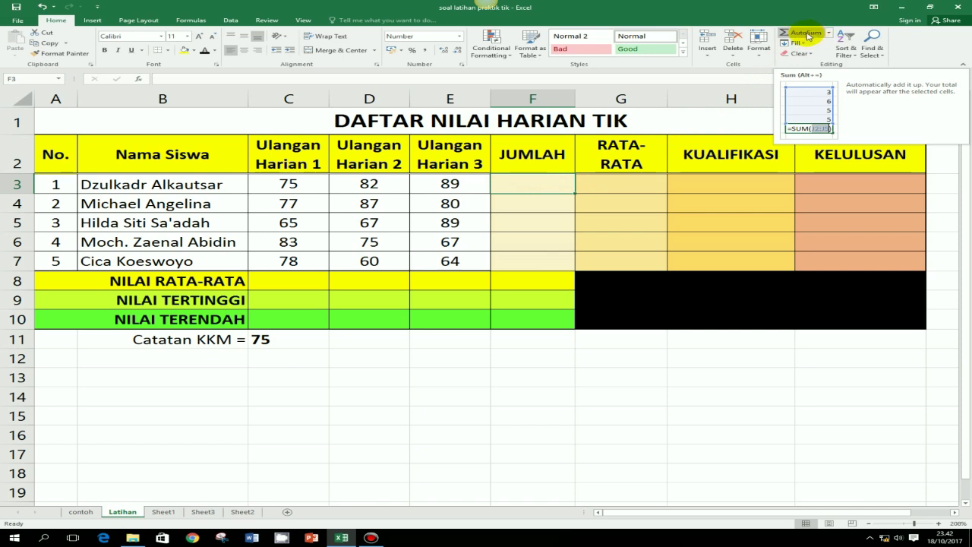
{"action": "left_click", "coordinate": [283, 186]}
{"action": "left_click_drag", "start_coordinate": [283, 186], "coordinate": [445, 183]}
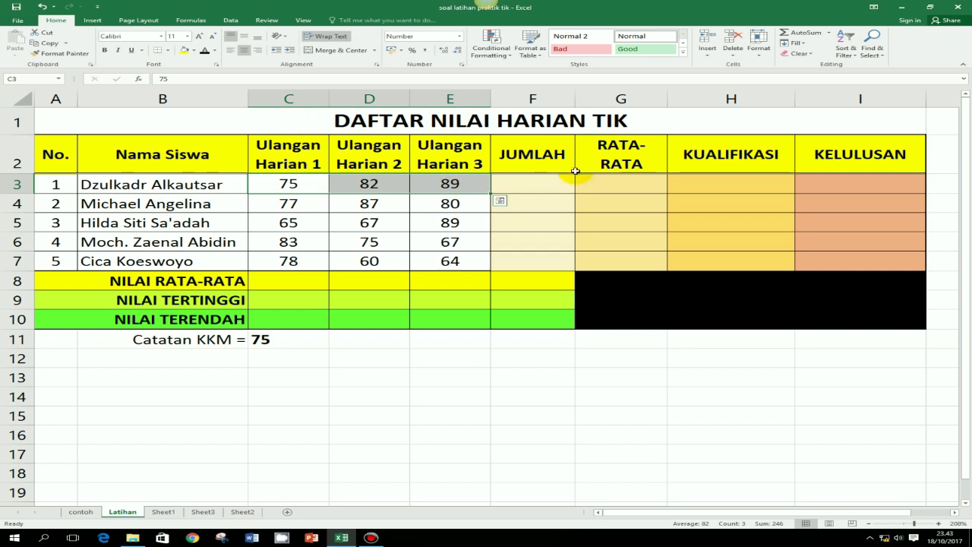
{"action": "left_click", "coordinate": [806, 36]}
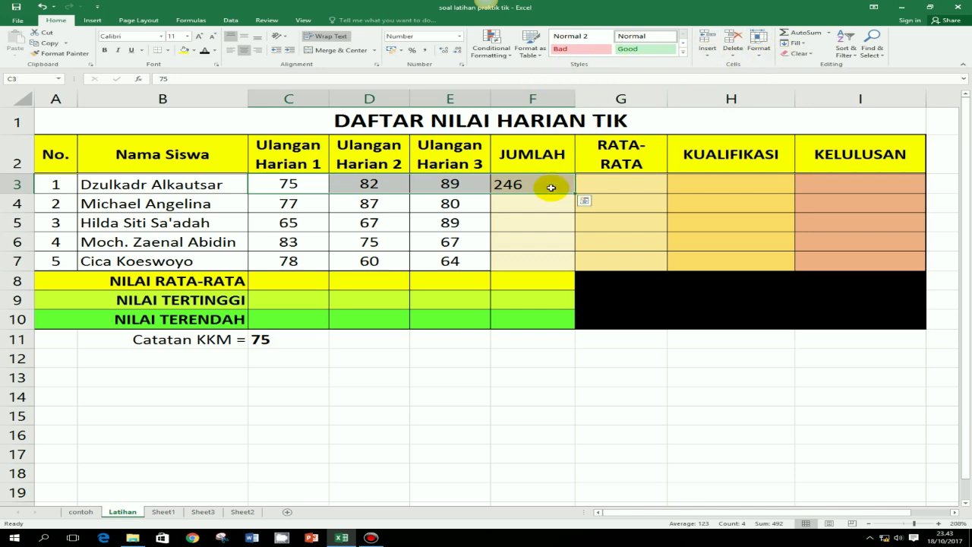
Enter the formula =SUM(C4:E4) in F4 to total the second student's three test scores.
{"action": "left_click", "coordinate": [518, 208]}
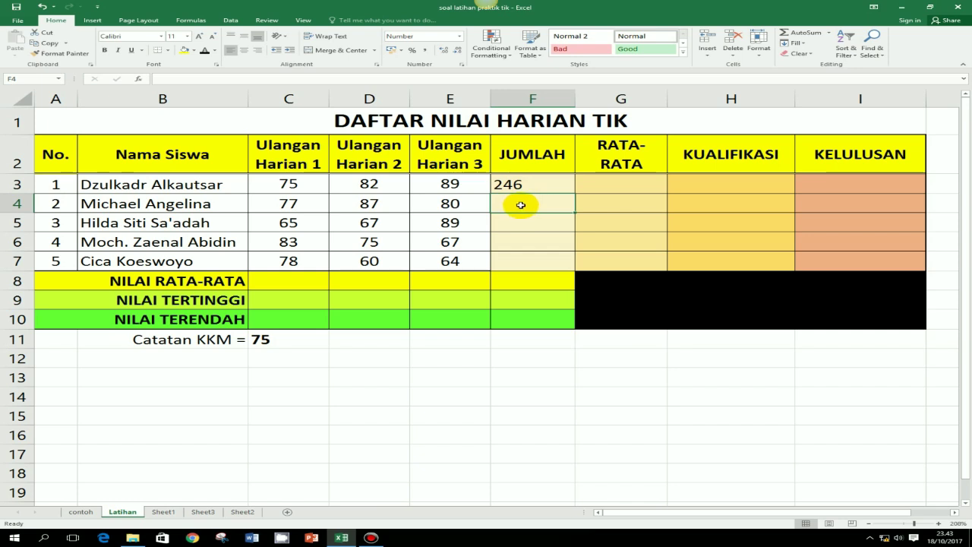
{"action": "type", "text": "="}
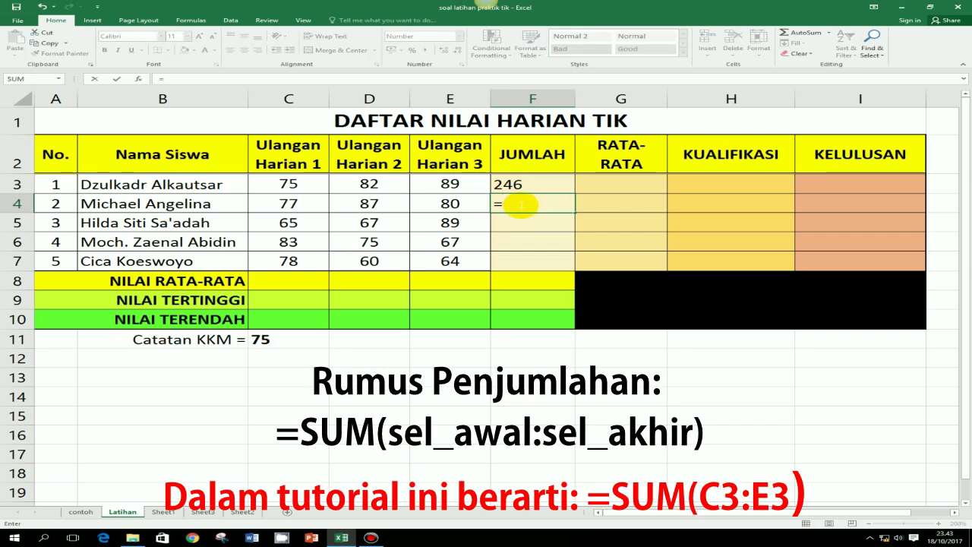
{"action": "type", "text": "sum"}
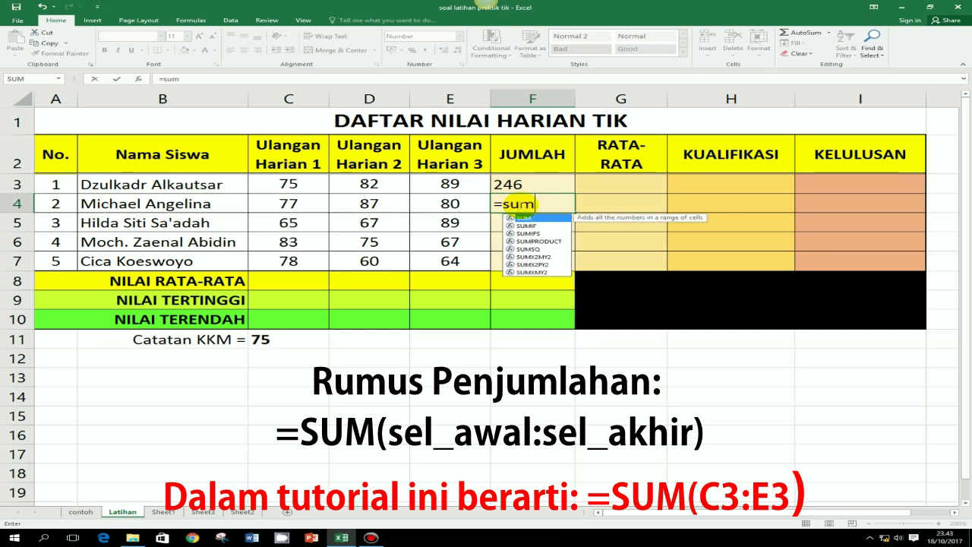
{"action": "type", "text": "("}
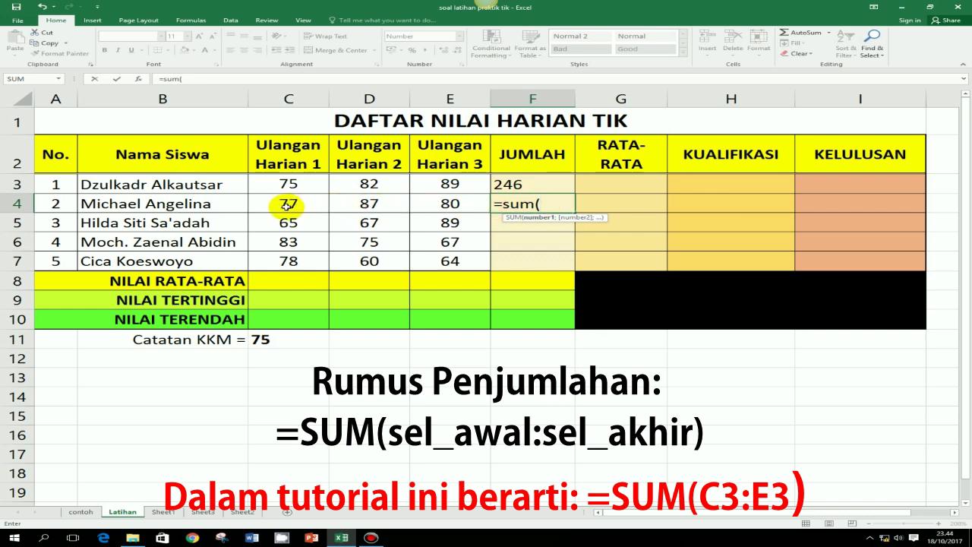
{"action": "left_click_drag", "start_coordinate": [288, 205], "coordinate": [455, 206]}
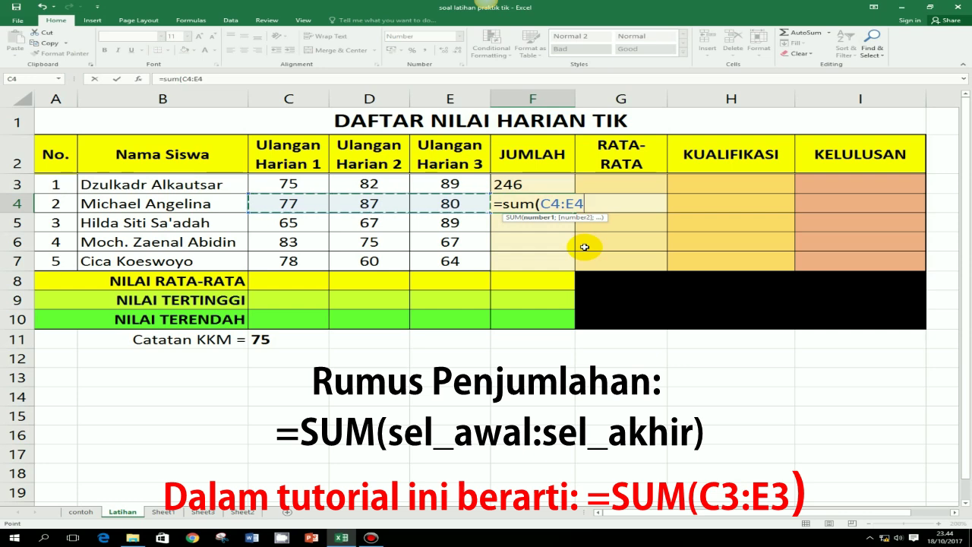
{"action": "type", "text": ")"}
{"action": "key", "text": "Return"}
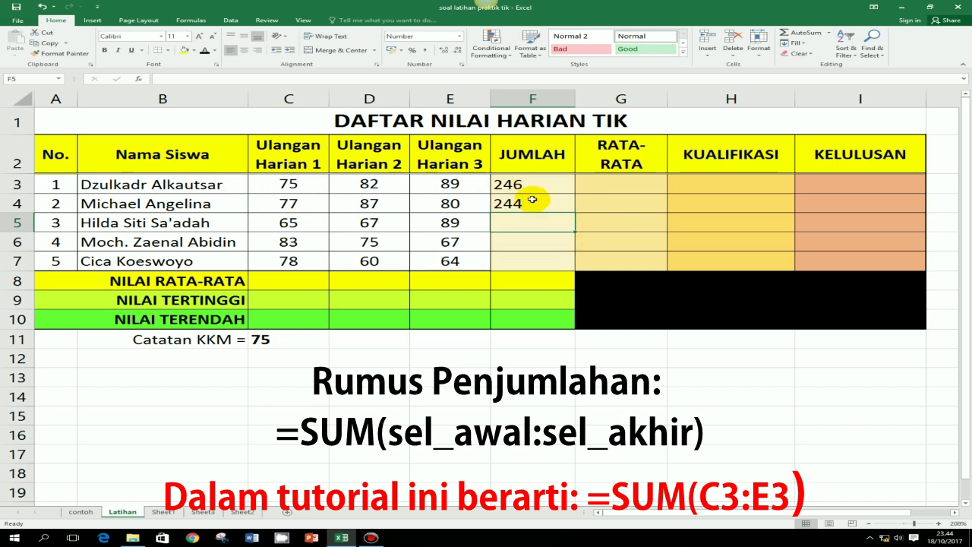
Compare the sum formulas in F3 and F4, and fill the F3 formula down the JUMLAH column to F7.
{"action": "left_click", "coordinate": [515, 184]}
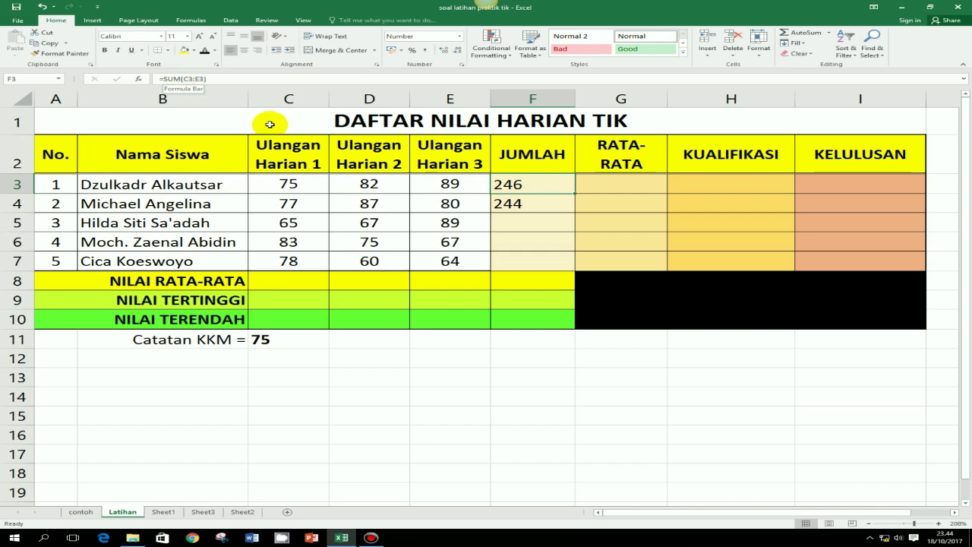
{"action": "left_click", "coordinate": [523, 202]}
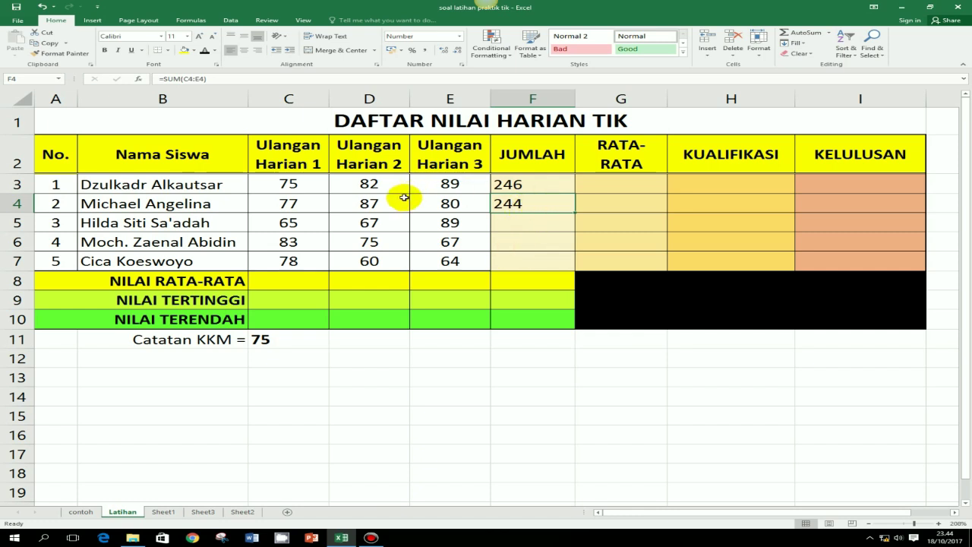
{"action": "left_click", "coordinate": [545, 184]}
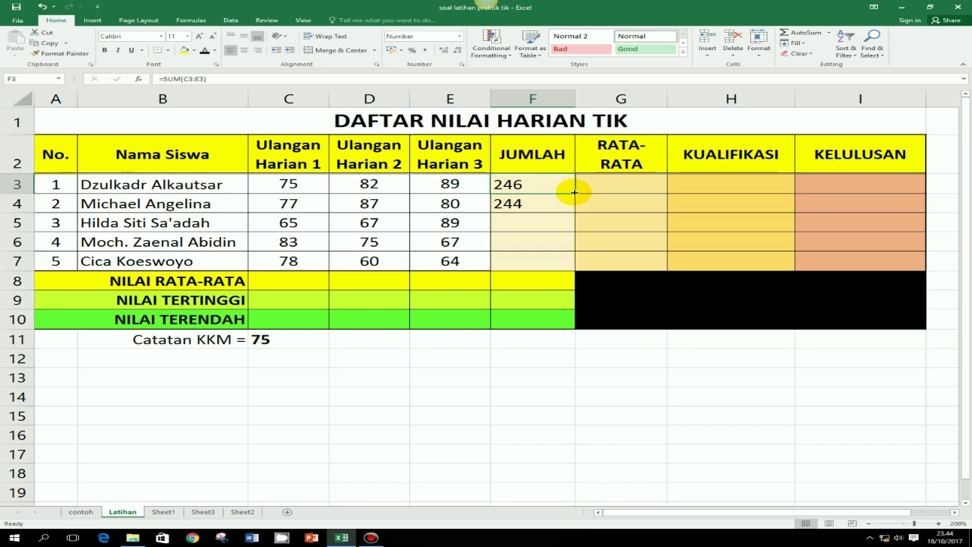
{"action": "left_click_drag", "start_coordinate": [575, 193], "coordinate": [575, 193]}
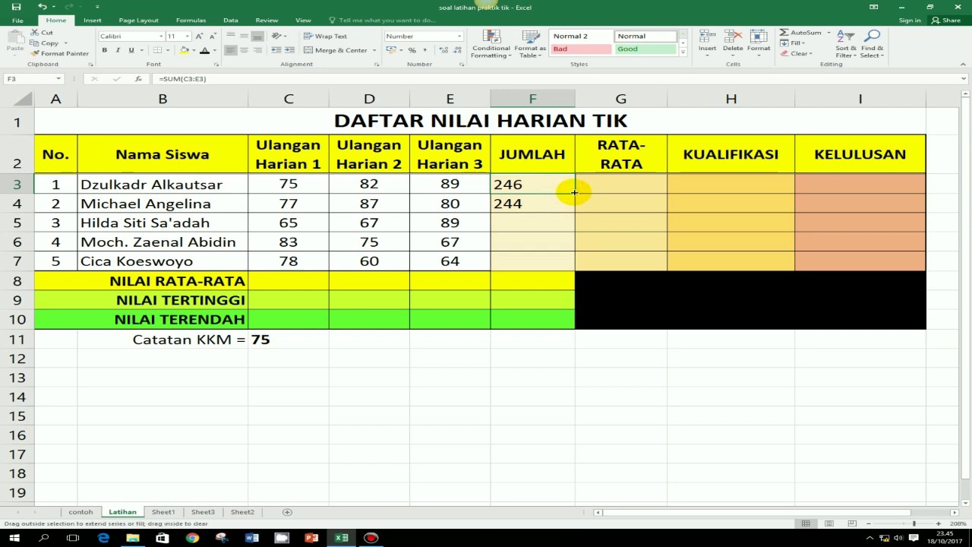
{"action": "left_click_drag", "start_coordinate": [575, 193], "coordinate": [572, 262]}
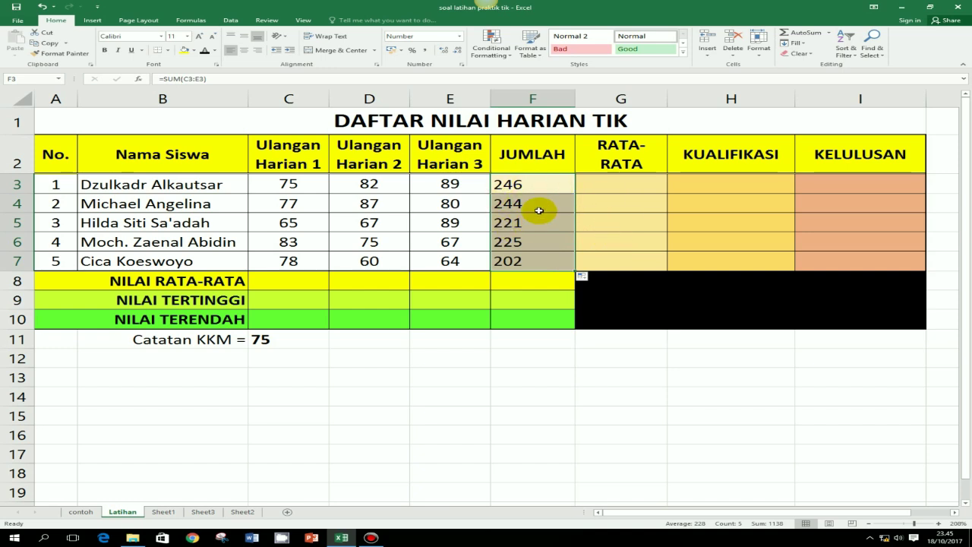
Left-align the RATA-RATA cells G3:G7 and check which functions AutoSum offers.
{"action": "left_click_drag", "start_coordinate": [625, 188], "coordinate": [621, 261]}
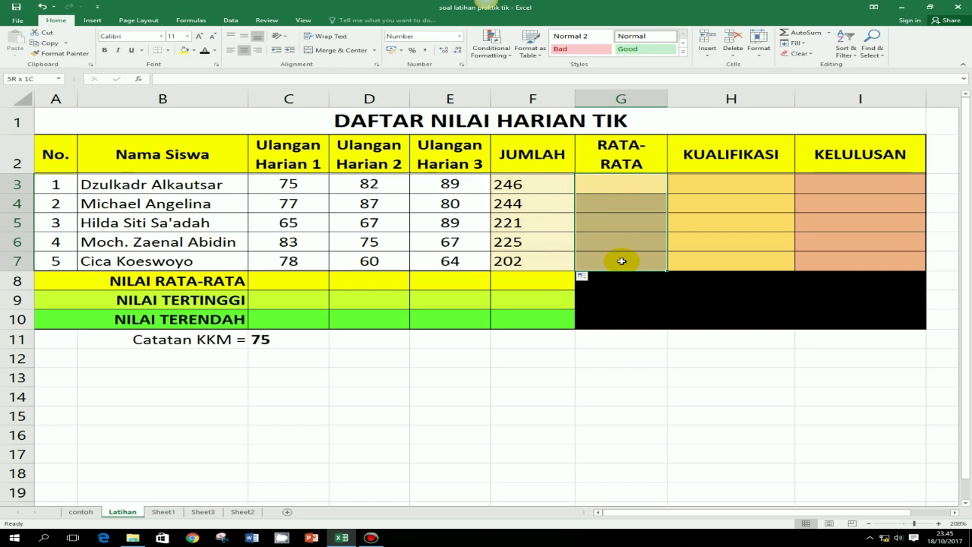
{"action": "left_click", "coordinate": [232, 50]}
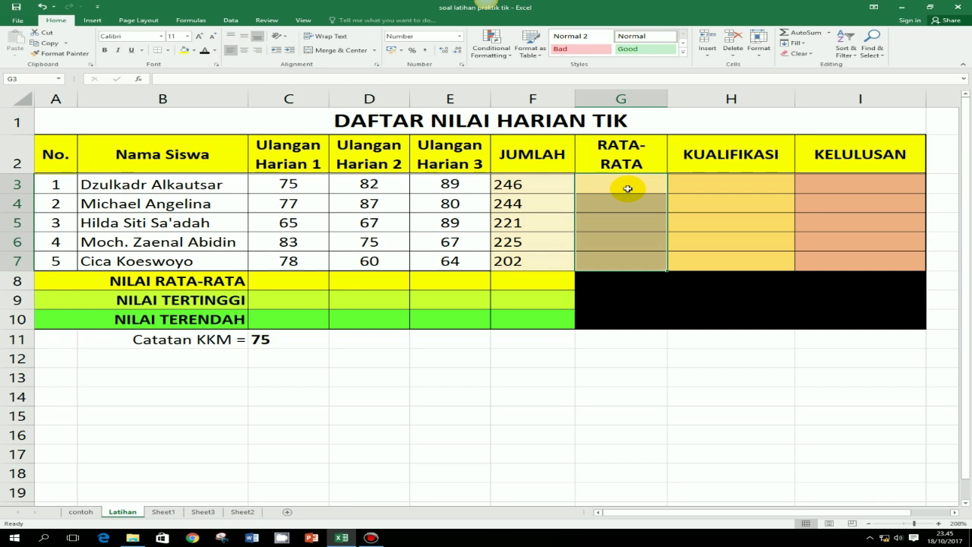
{"action": "left_click", "coordinate": [829, 33]}
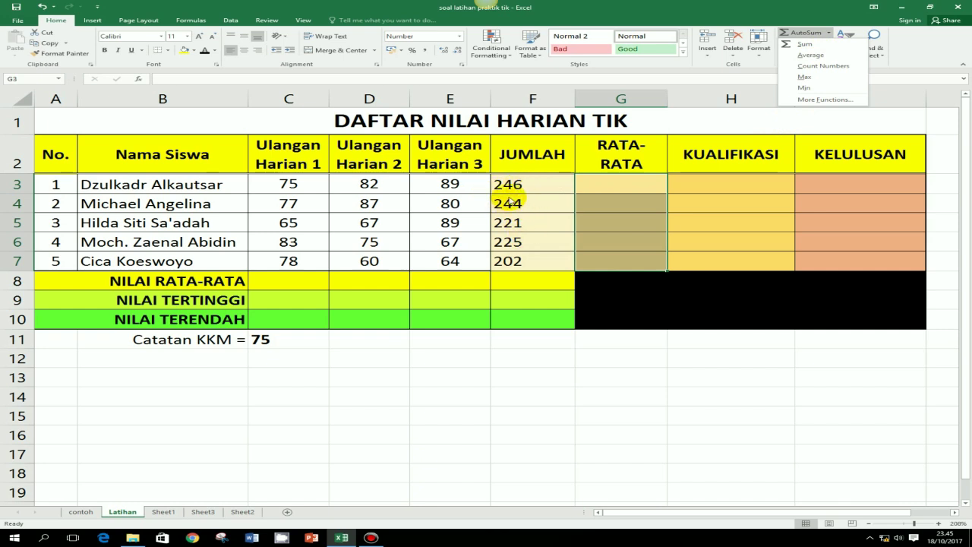
{"action": "left_click", "coordinate": [628, 182]}
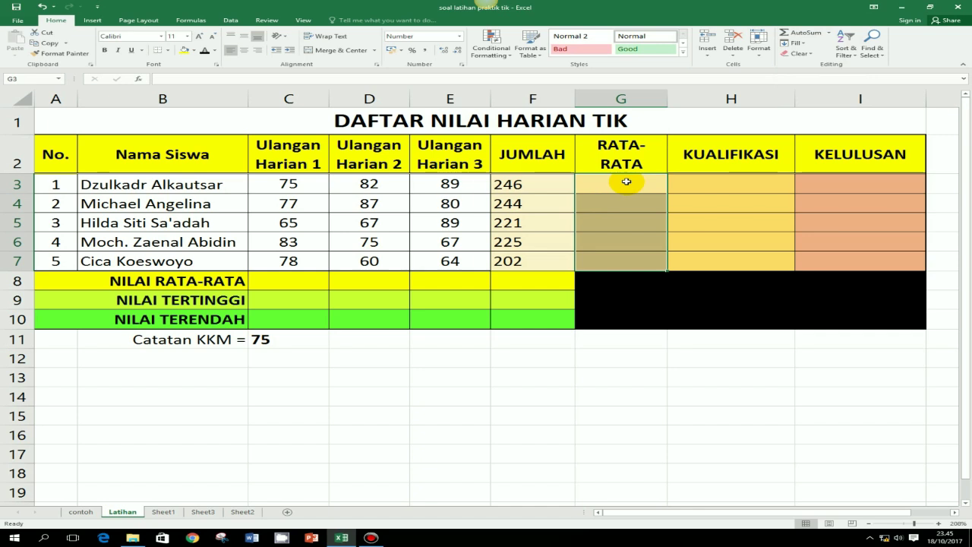
Enter =AVERAGE(C3:E3) in G3 and fill the formula down the RATA-RATA column to G7.
{"action": "type", "text": "="}
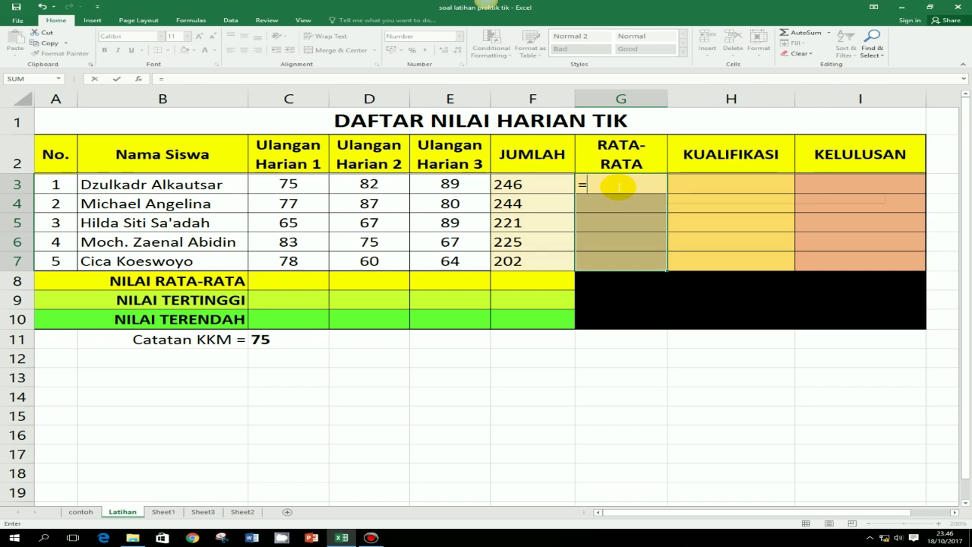
{"action": "type", "text": "avera"}
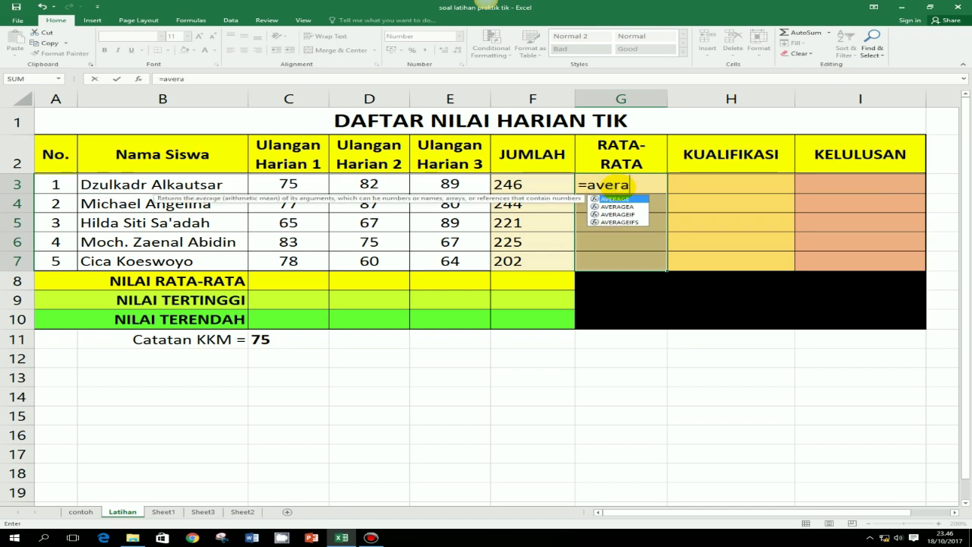
{"action": "type", "text": "ge"}
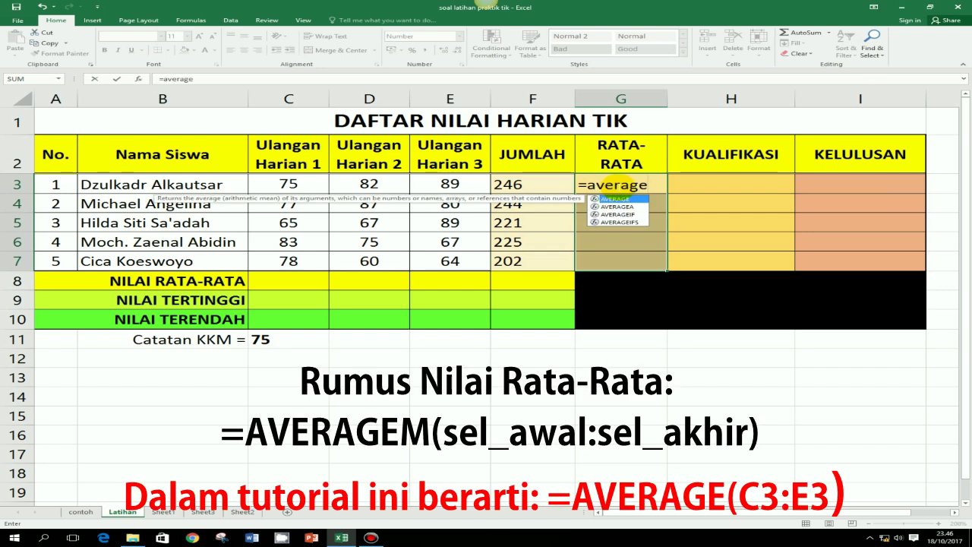
{"action": "type", "text": "("}
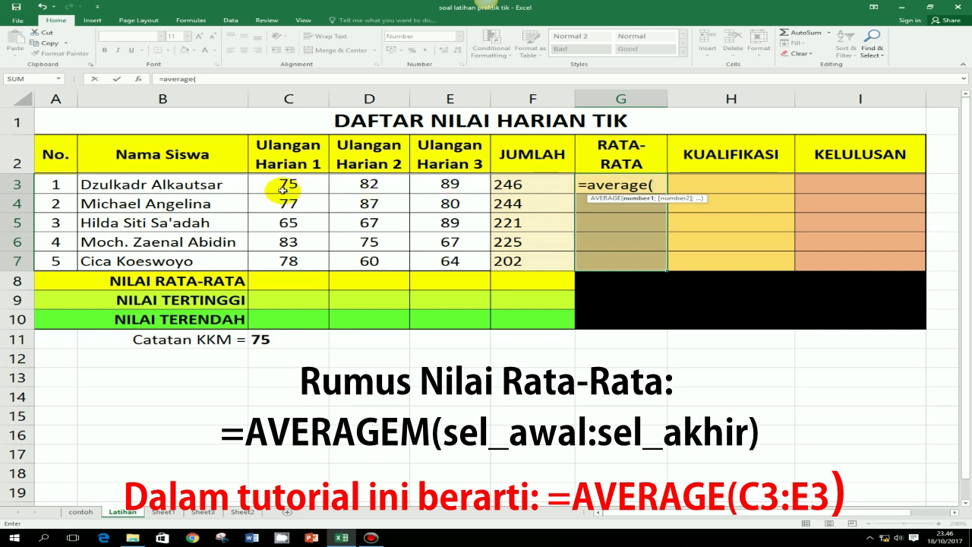
{"action": "left_click_drag", "start_coordinate": [282, 189], "coordinate": [439, 192]}
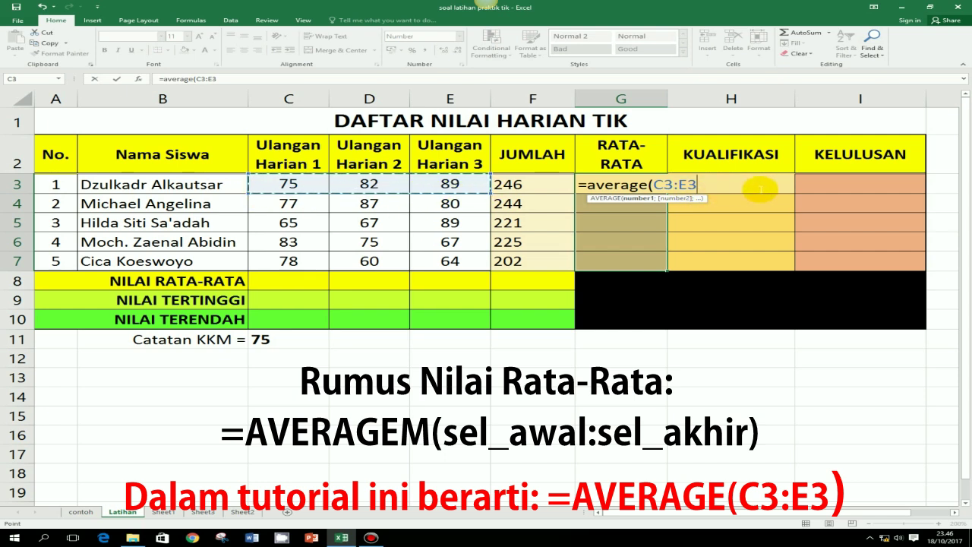
{"action": "type", "text": ")"}
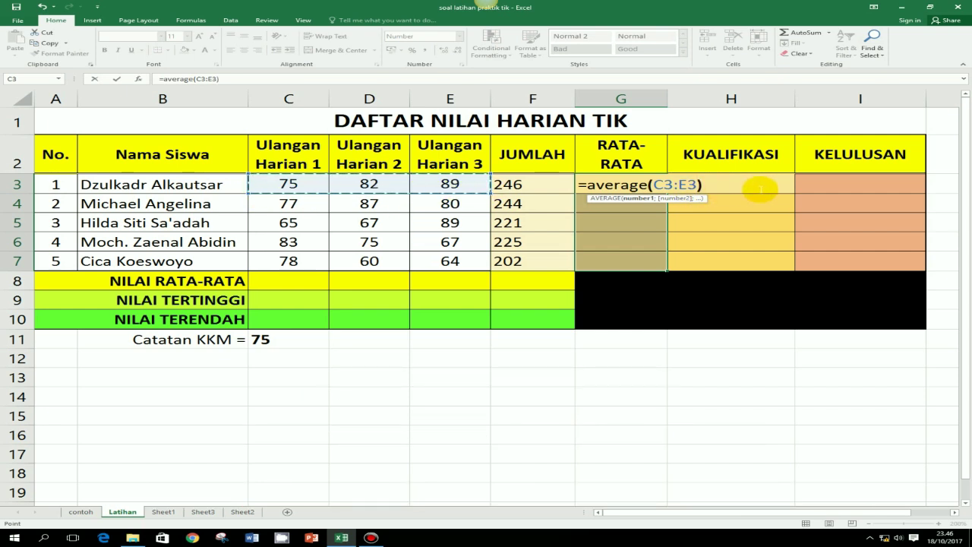
{"action": "key", "text": "Return"}
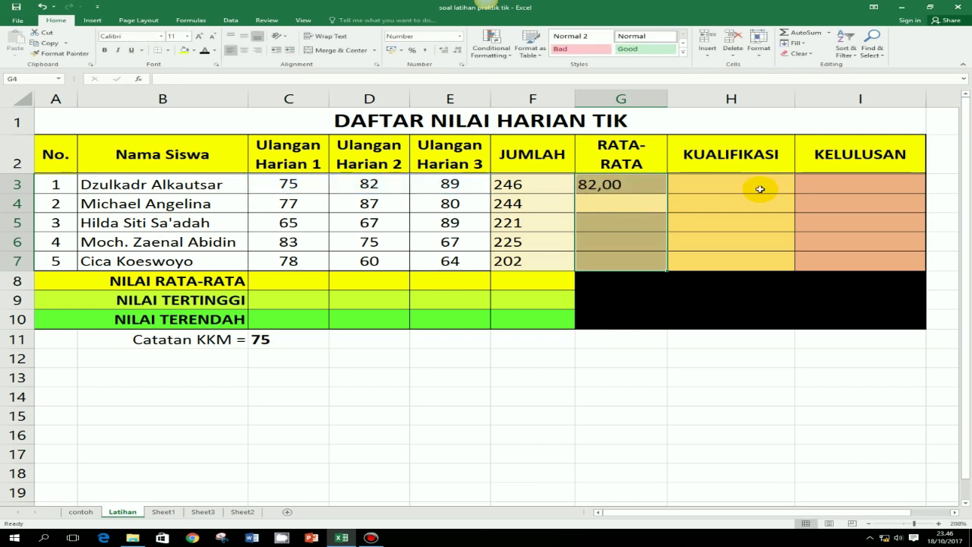
{"action": "left_click", "coordinate": [633, 187]}
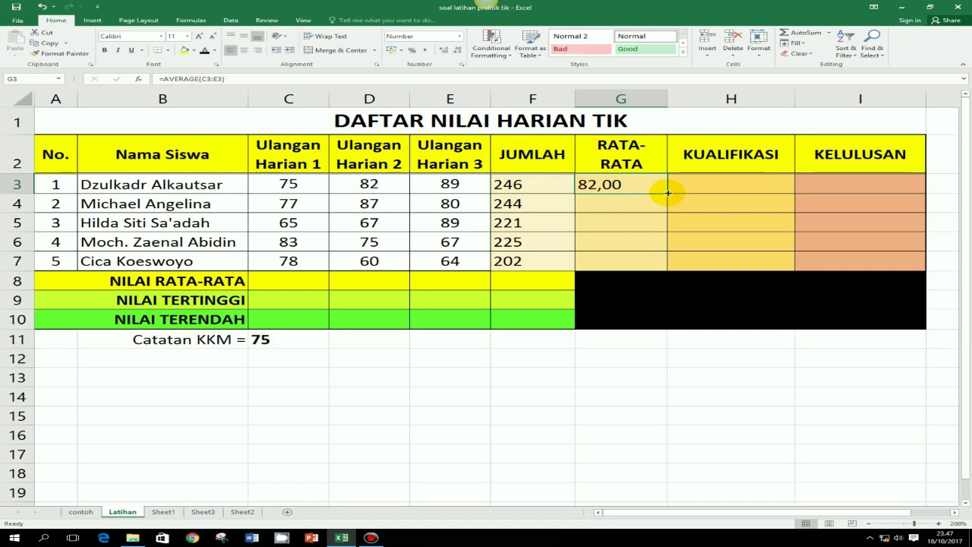
{"action": "left_click_drag", "start_coordinate": [666, 193], "coordinate": [670, 266]}
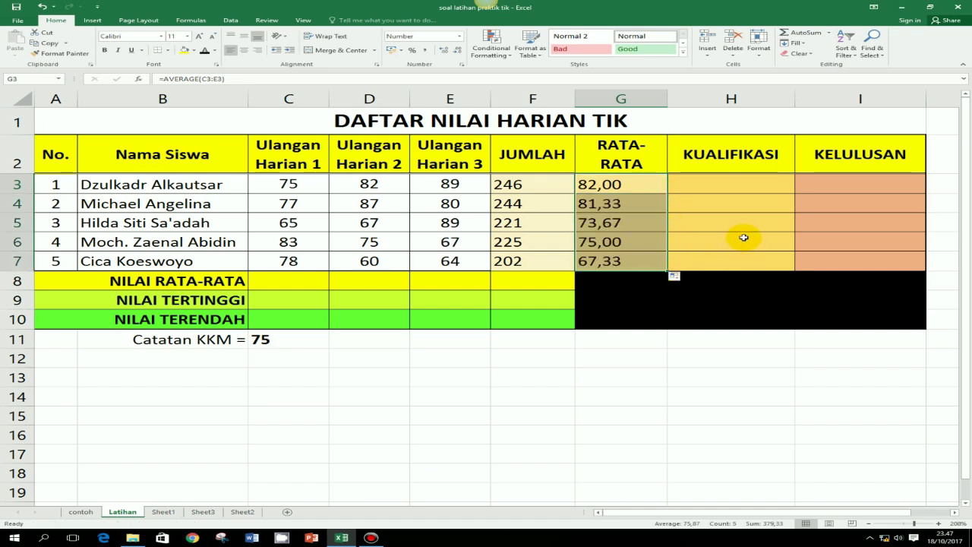
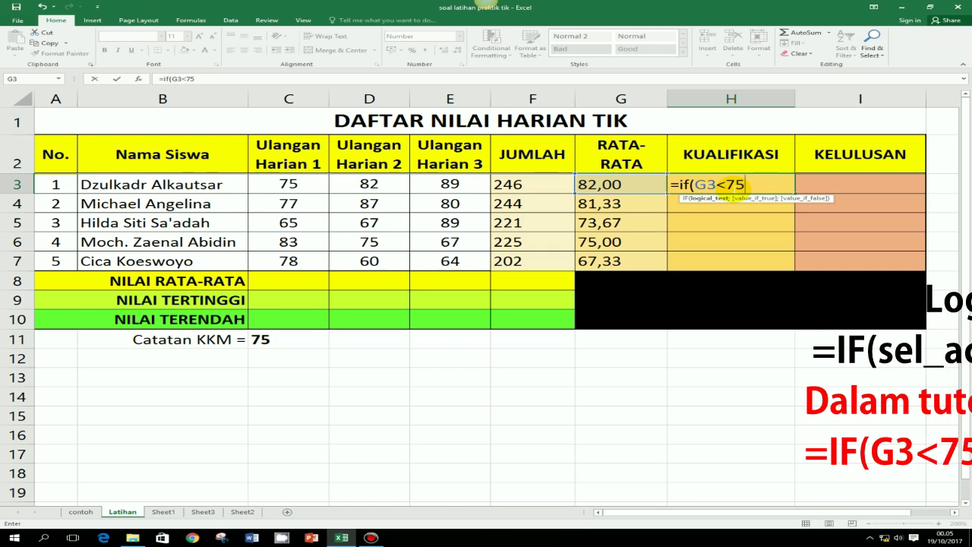
Continue the IF formula in H3 after the test G3<75 with "Belum tercapai" as its true value.
{"action": "type", "text": ";"}
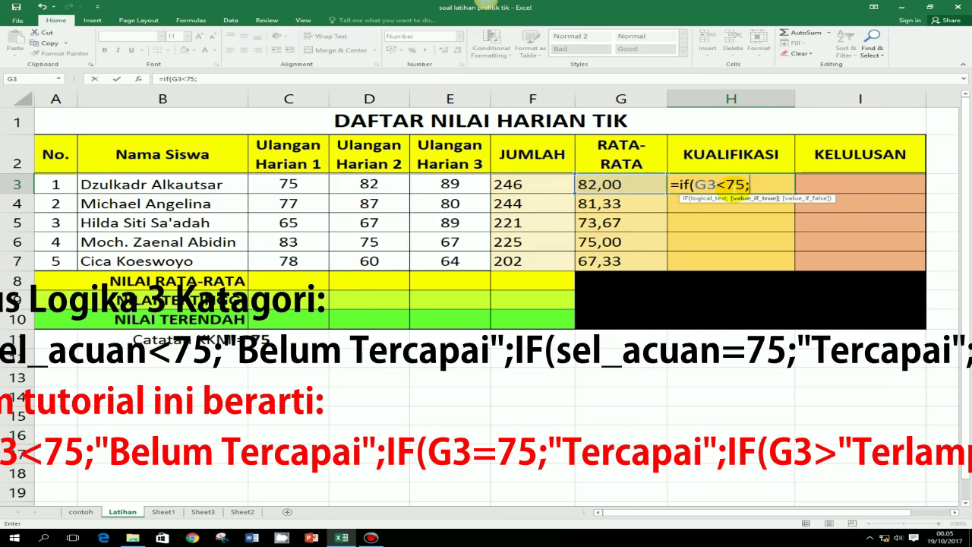
{"action": "type", "text": "\"B"}
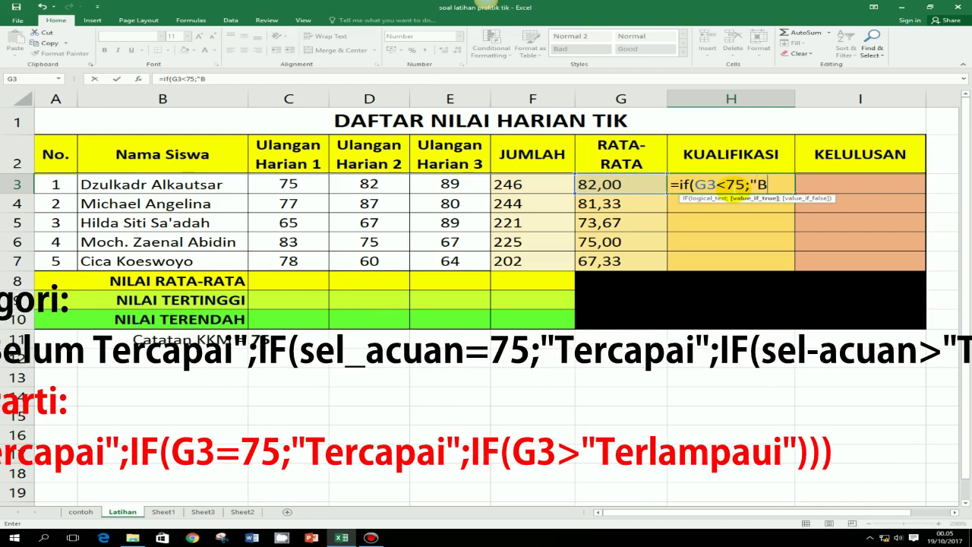
{"action": "type", "text": "elum"}
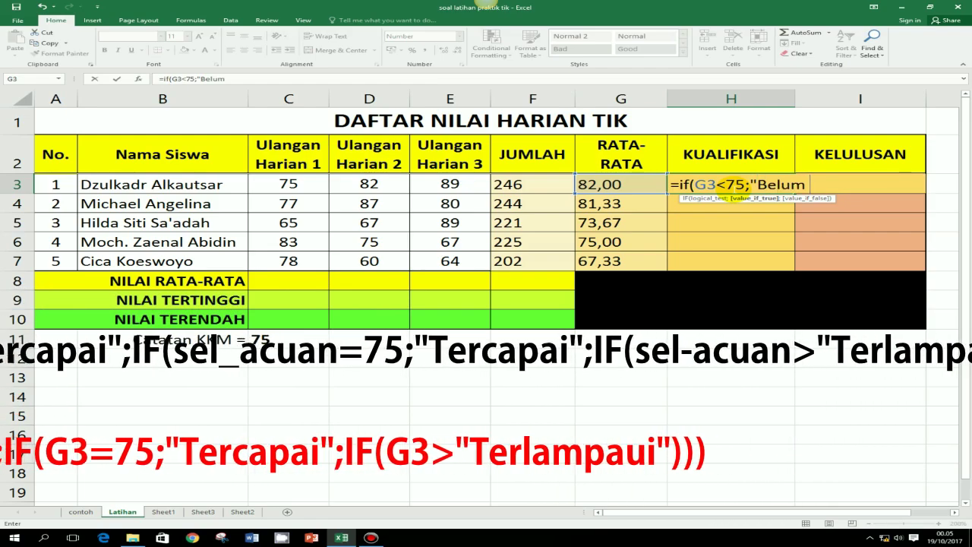
{"action": "type", "text": " tercapai\""}
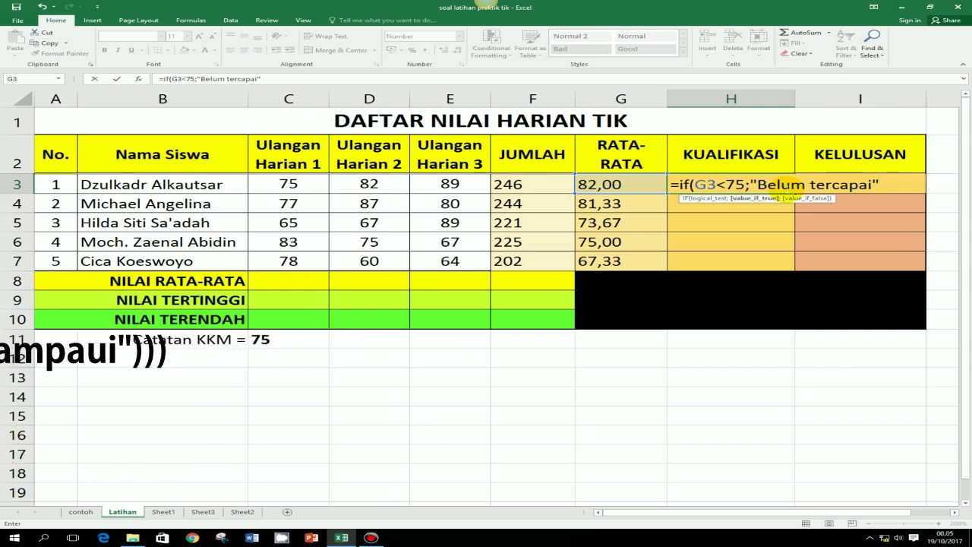
Nest a second IF as the false value in the H3 formula, testing G3=75 and returning "Tercapai".
{"action": "type", "text": ";"}
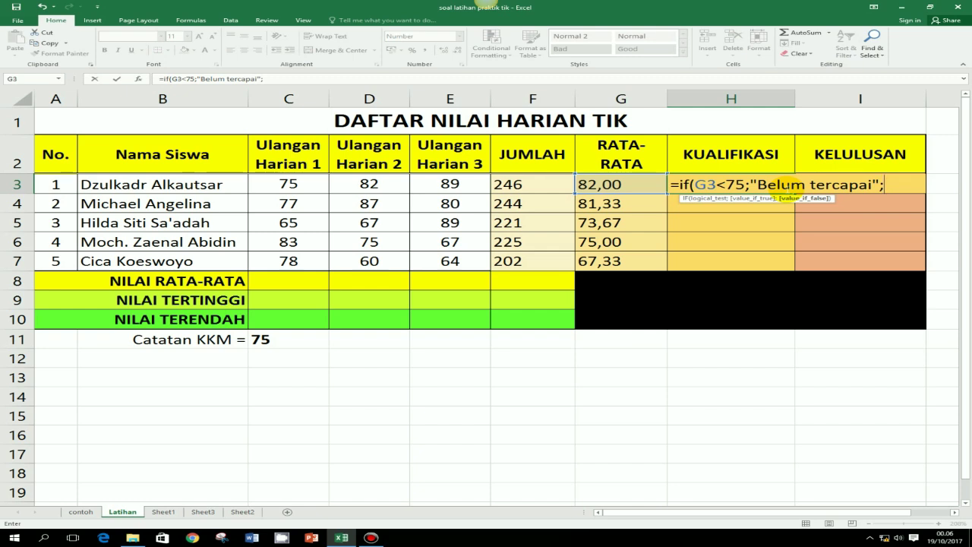
{"action": "type", "text": "IF"}
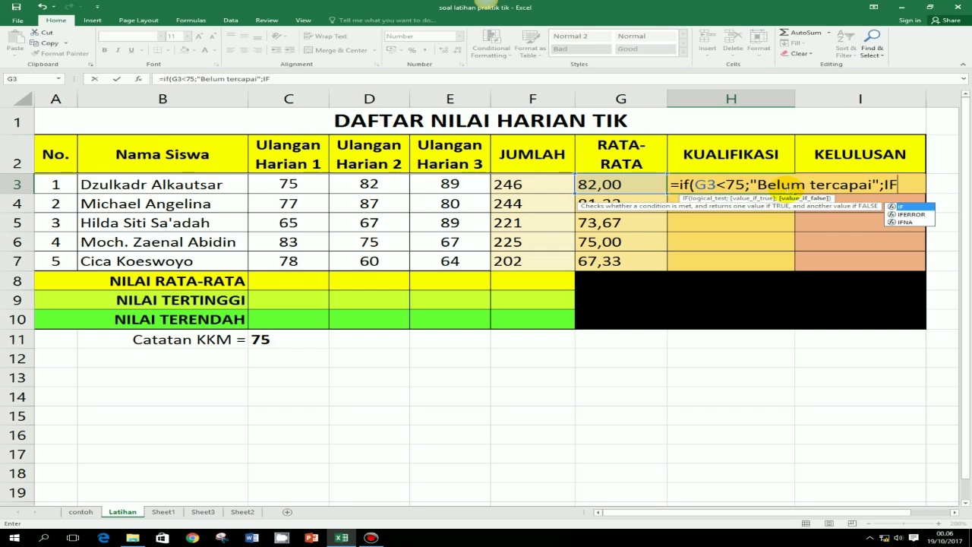
{"action": "type", "text": "(g3"}
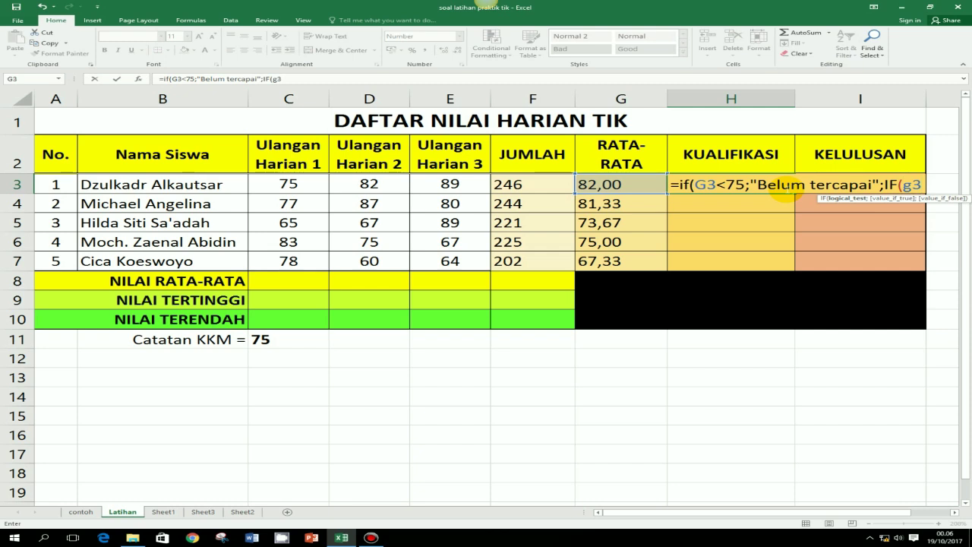
{"action": "type", "text": "="}
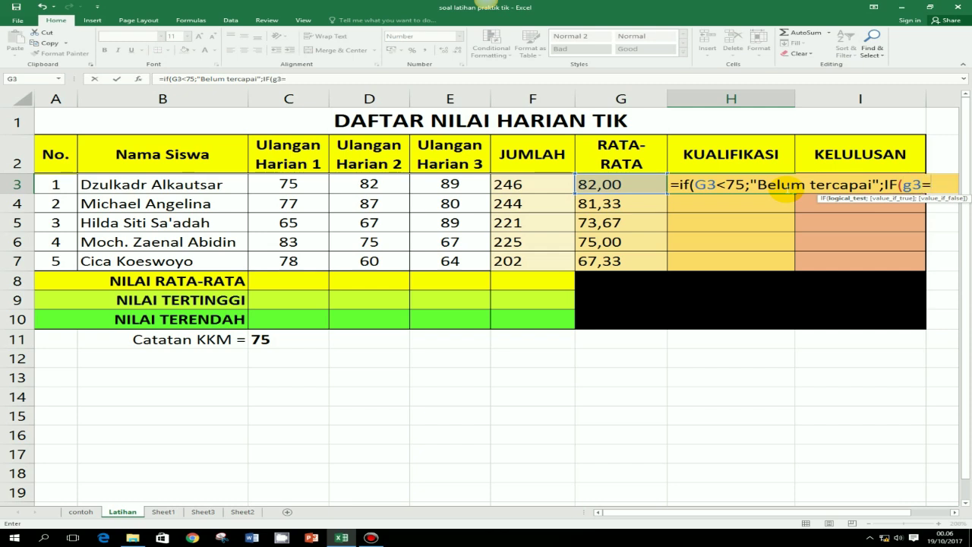
{"action": "type", "text": "75;"}
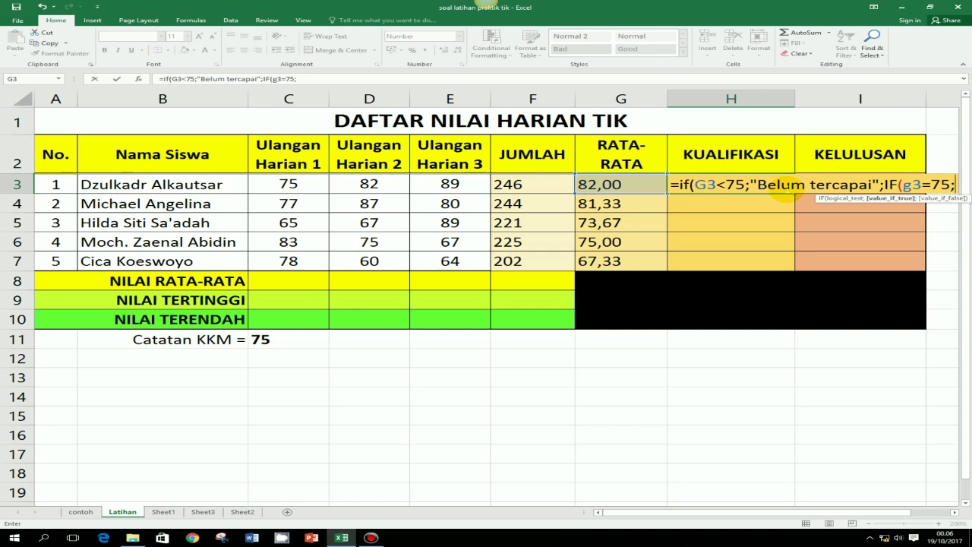
{"action": "type", "text": "\""}
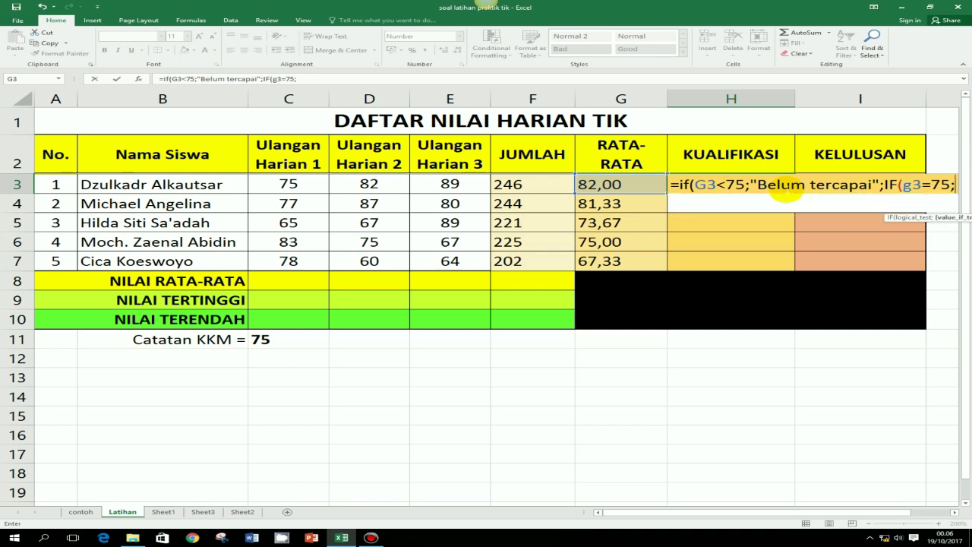
{"action": "type", "text": "Terca"}
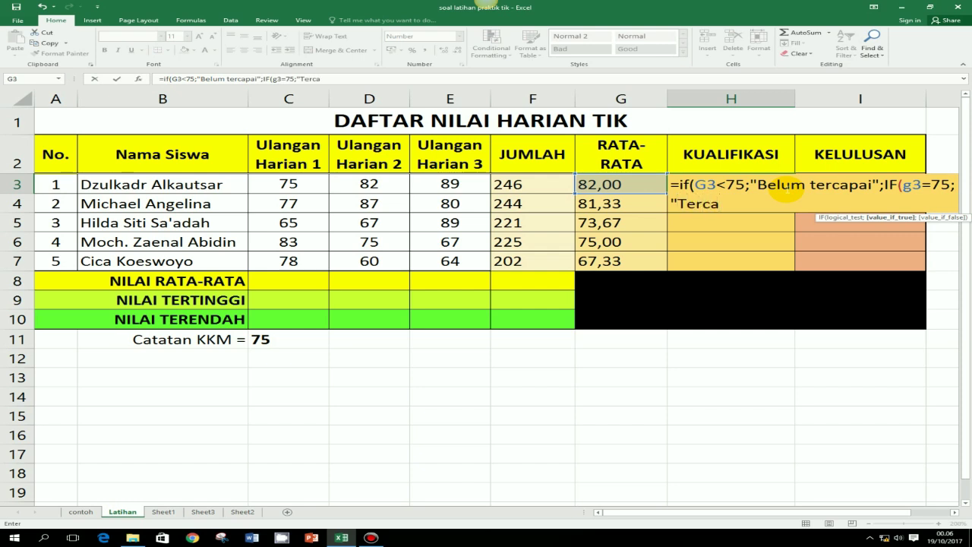
{"action": "type", "text": "pai\""}
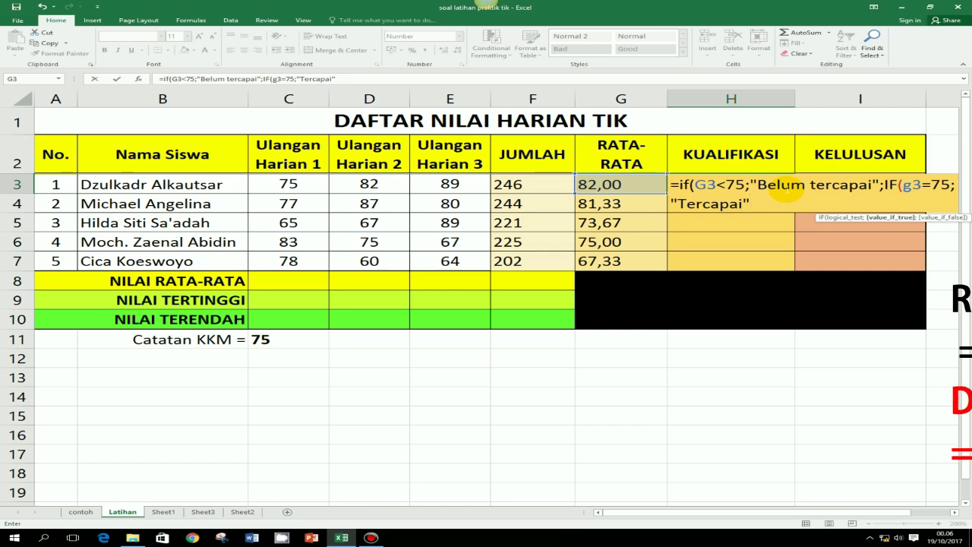
Nest a third IF in the H3 formula, testing G3>75 and returning "Terlampaui", close all three IFs and enter the formula.
{"action": "type", "text": ";"}
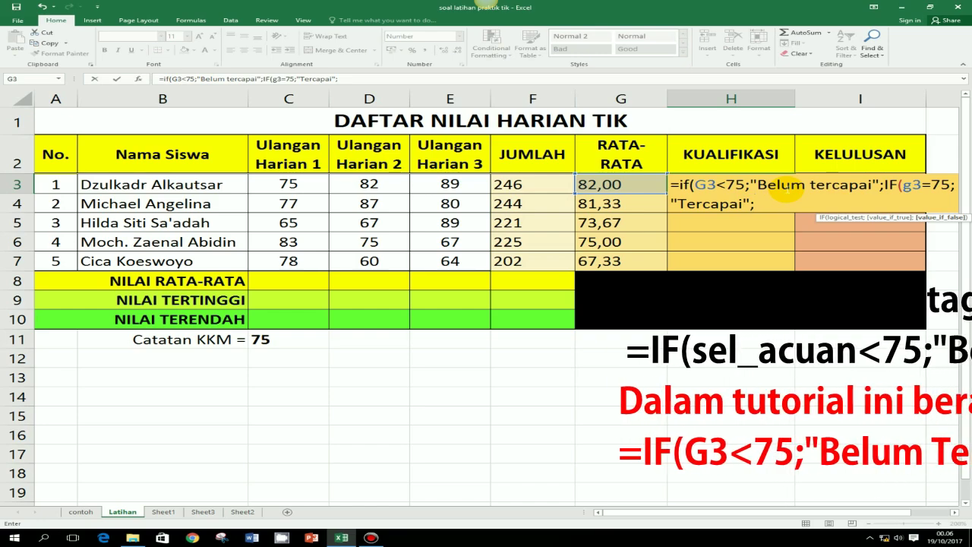
{"action": "type", "text": "if"}
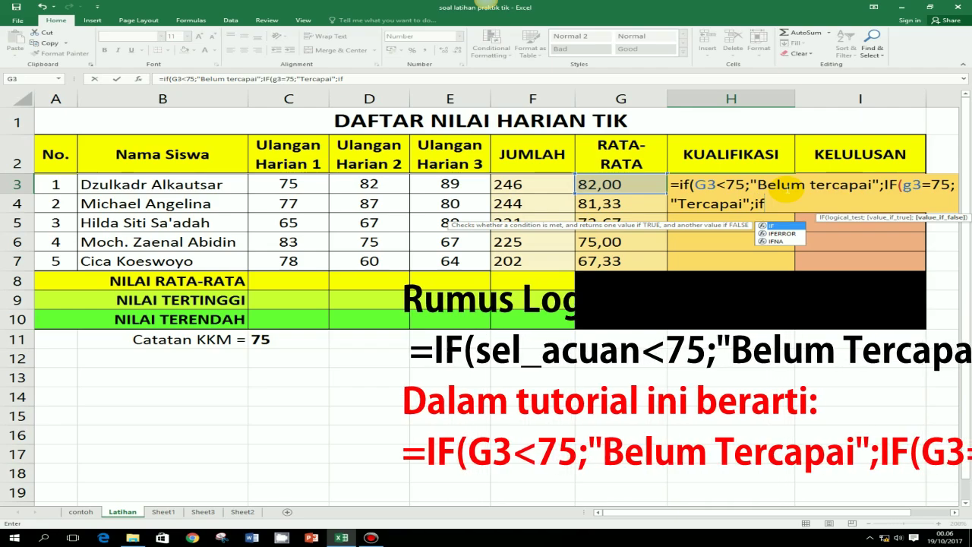
{"action": "type", "text": "(g3"}
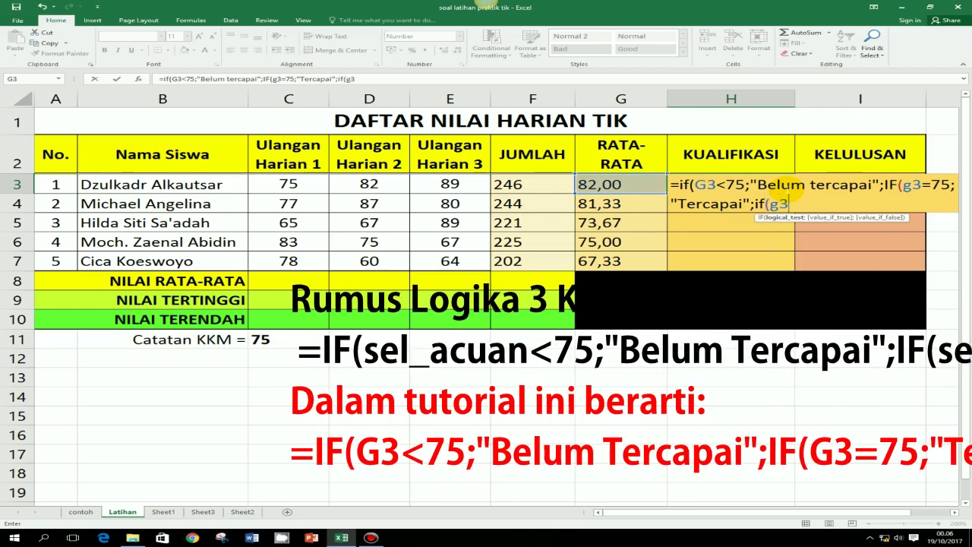
{"action": "type", "text": ">75"}
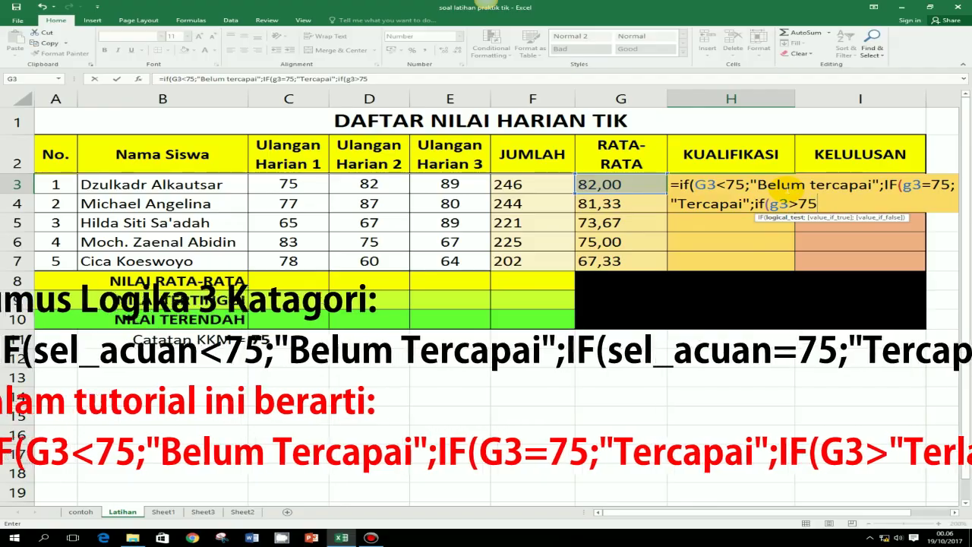
{"action": "type", "text": ";"}
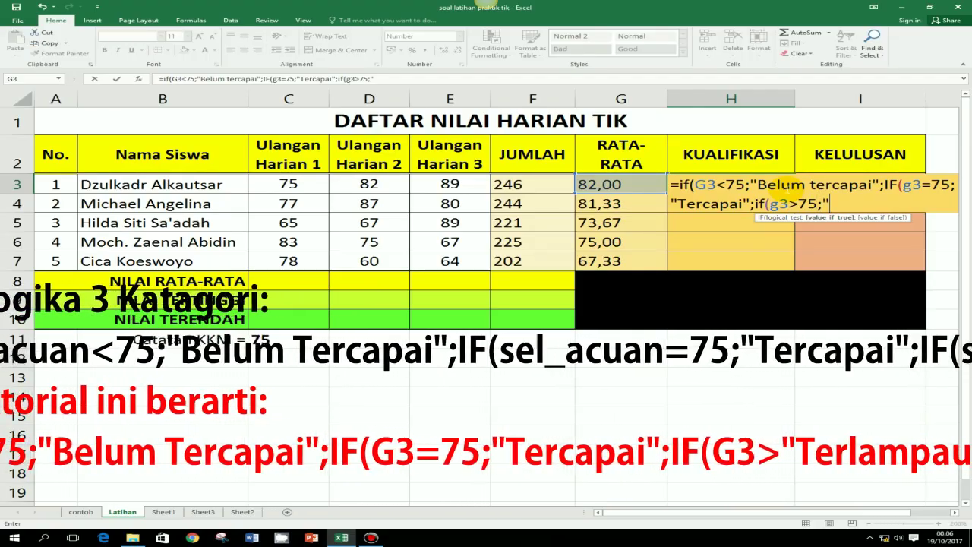
{"action": "type", "text": "\"T"}
{"action": "type", "text": "e"}
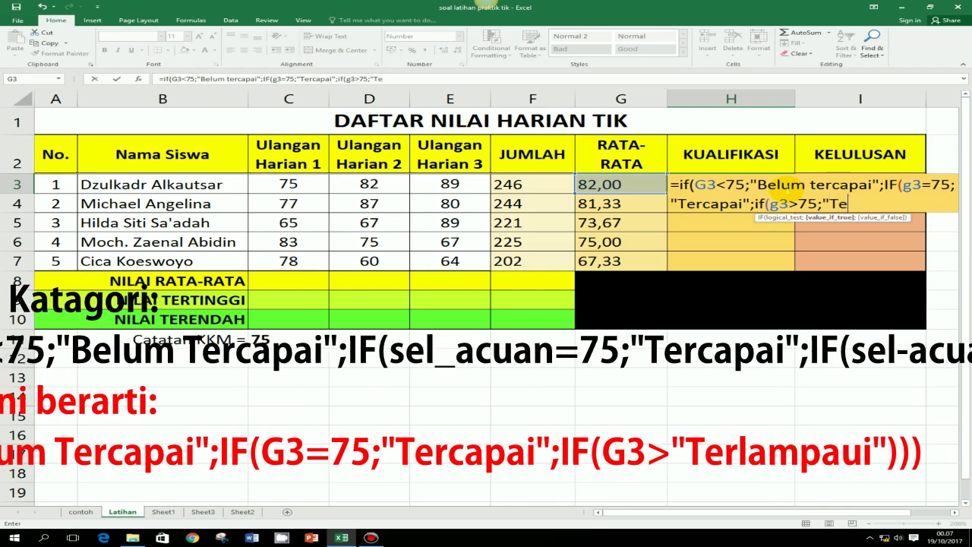
{"action": "type", "text": "rlampaui\""}
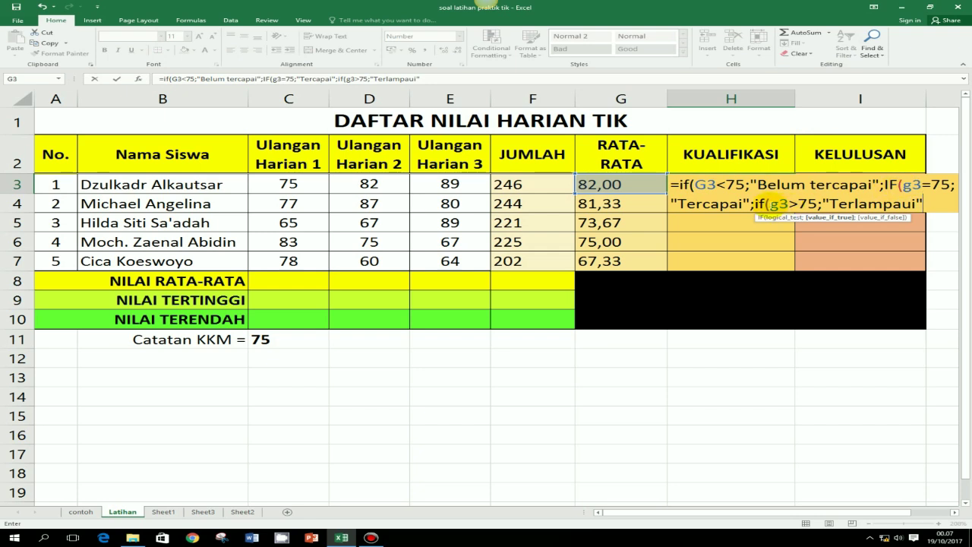
{"action": "type", "text": ")))"}
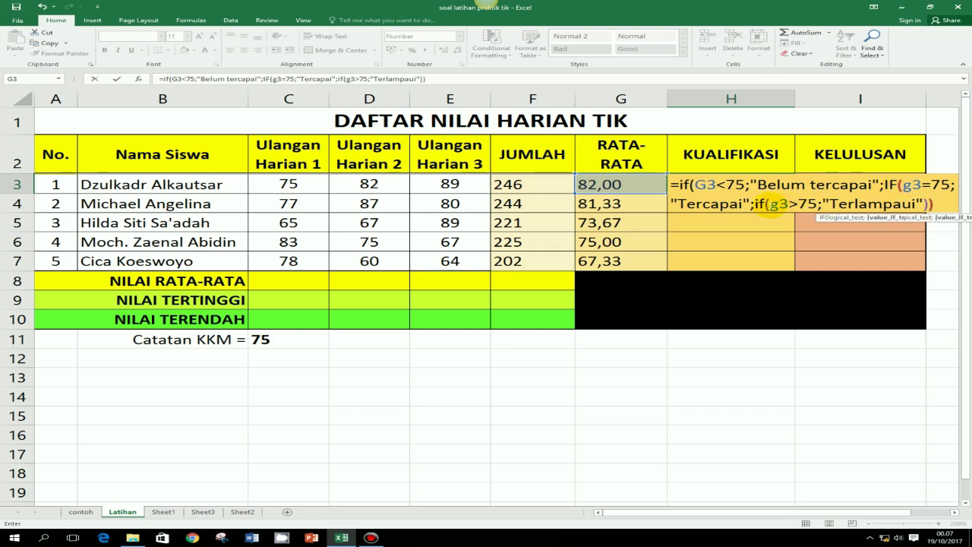
{"action": "key", "text": "Return"}
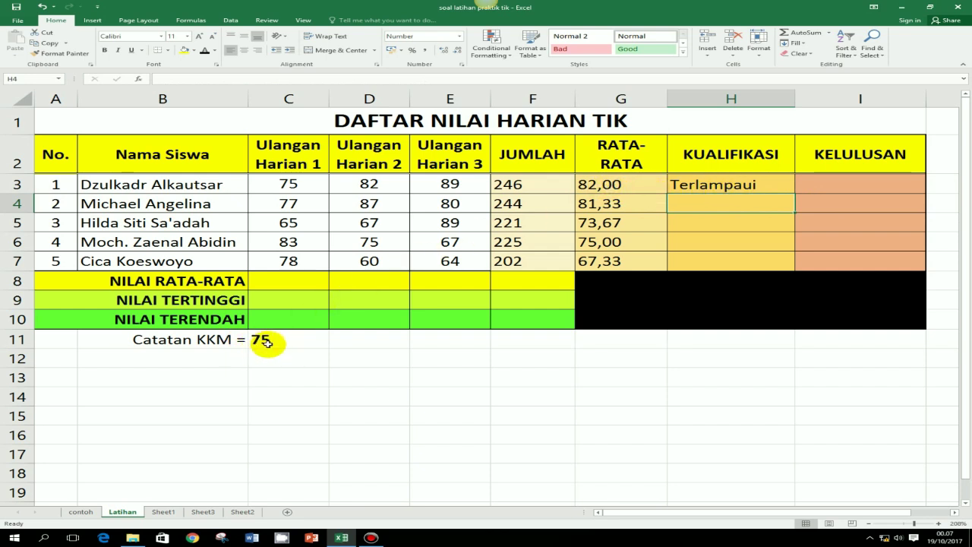
Fill the H3 qualification formula down the KUALIFIKASI column to H7.
{"action": "left_click", "coordinate": [747, 185]}
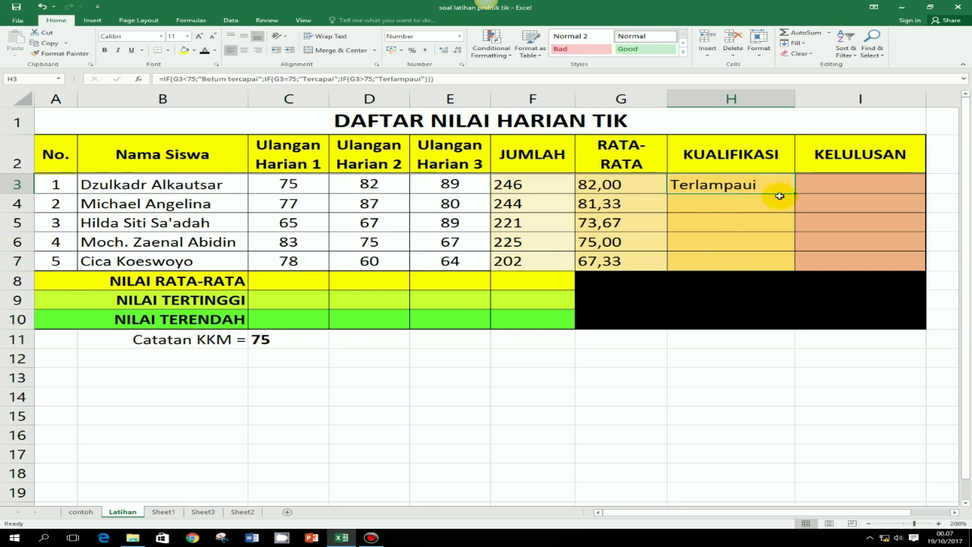
{"action": "left_click_drag", "start_coordinate": [795, 193], "coordinate": [794, 265]}
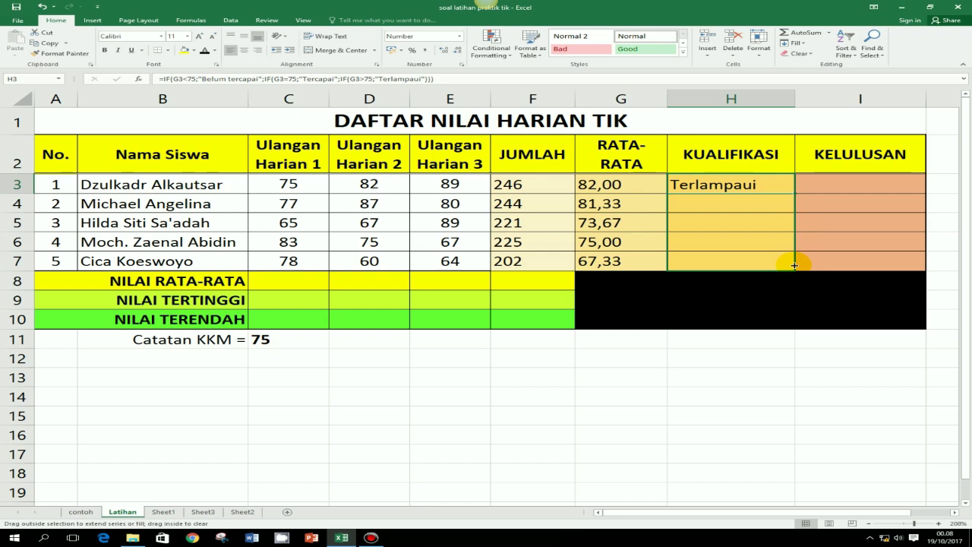
{"action": "left_click_drag", "start_coordinate": [794, 265], "coordinate": [794, 265]}
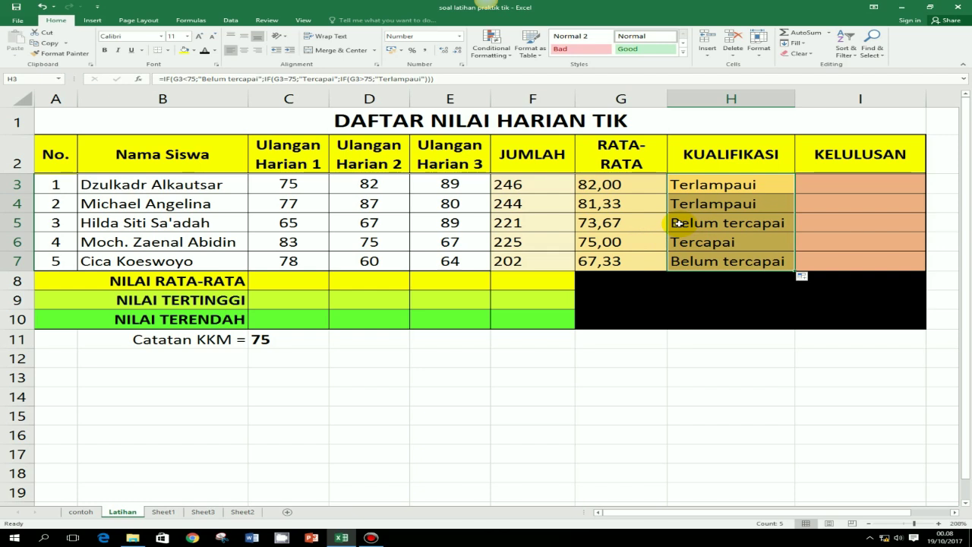
Enter the formula =IF(G3>75;"Lulus";"Tidak Lulus") in I3 for the first student's KELULUSAN.
{"action": "left_click", "coordinate": [839, 186]}
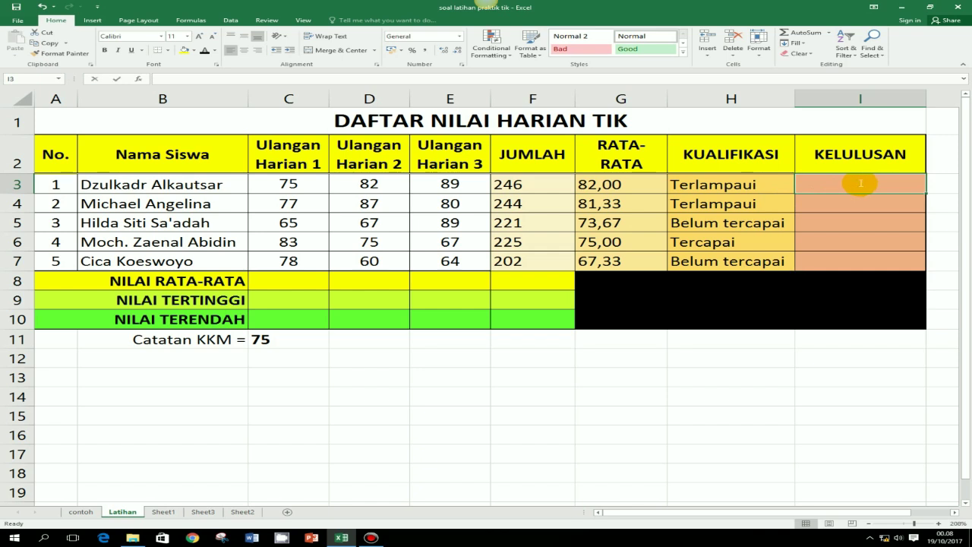
{"action": "type", "text": "="}
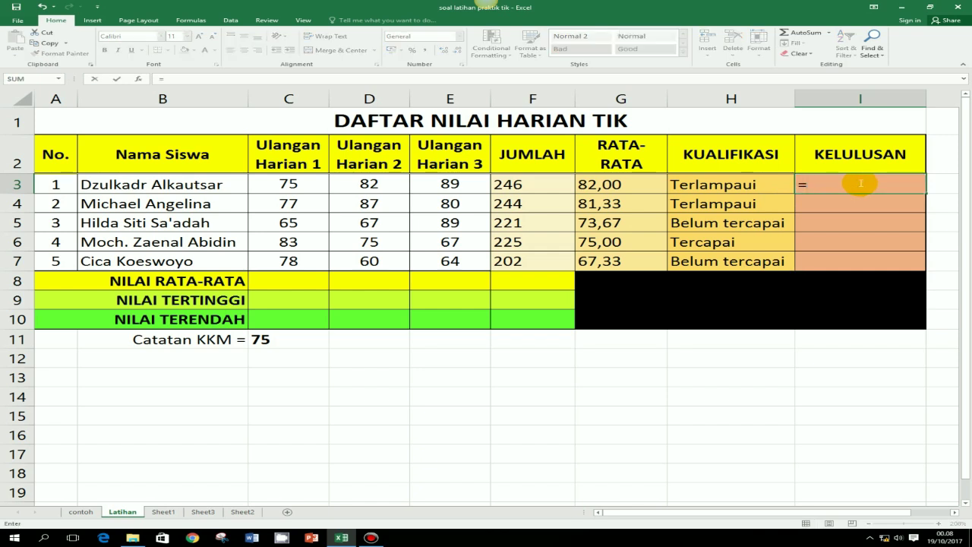
{"action": "type", "text": "if("}
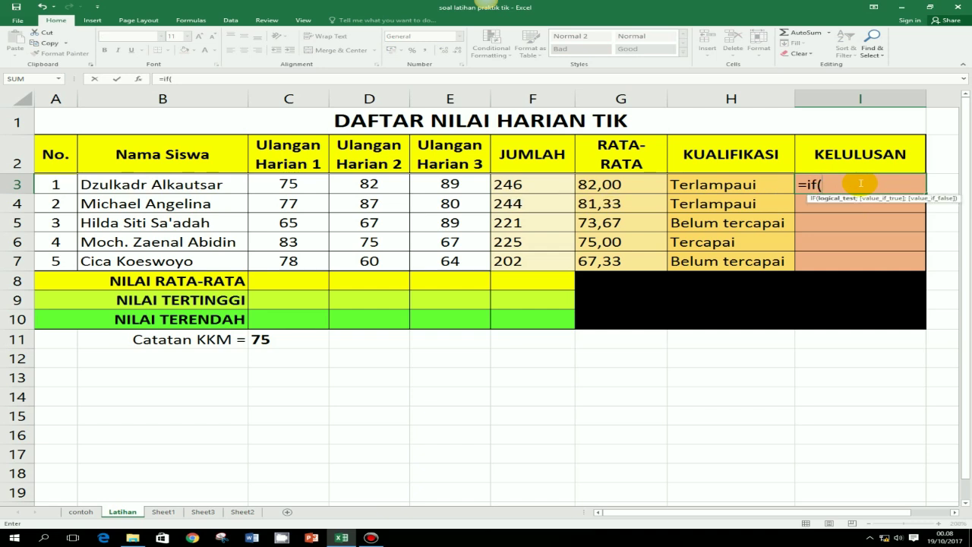
{"action": "left_click", "coordinate": [614, 184]}
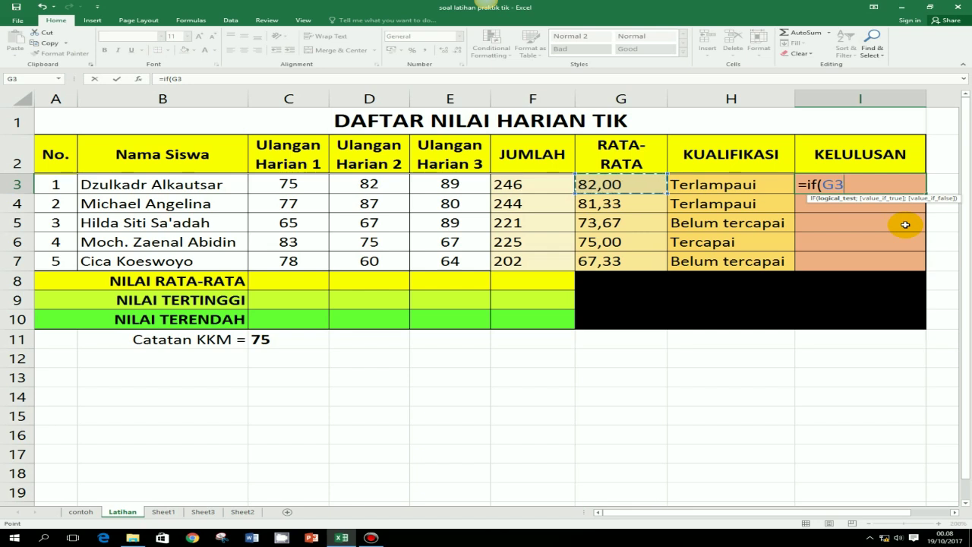
{"action": "type", "text": ">"}
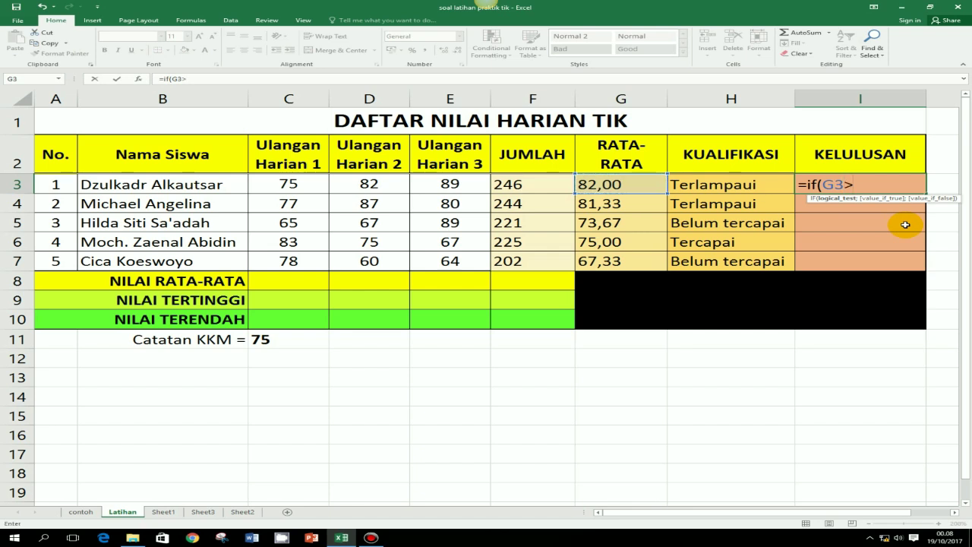
{"action": "type", "text": "75;"}
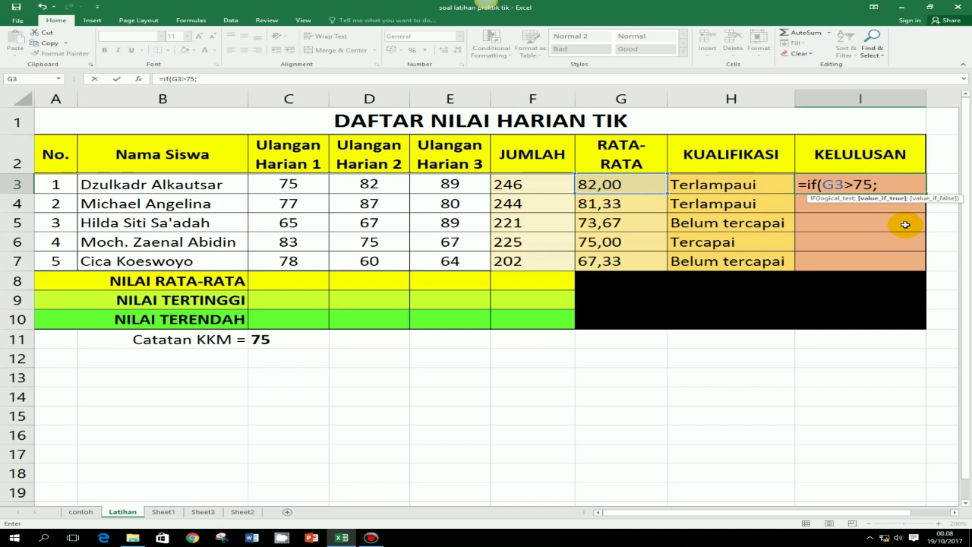
{"action": "type", "text": "\"Lulus\""}
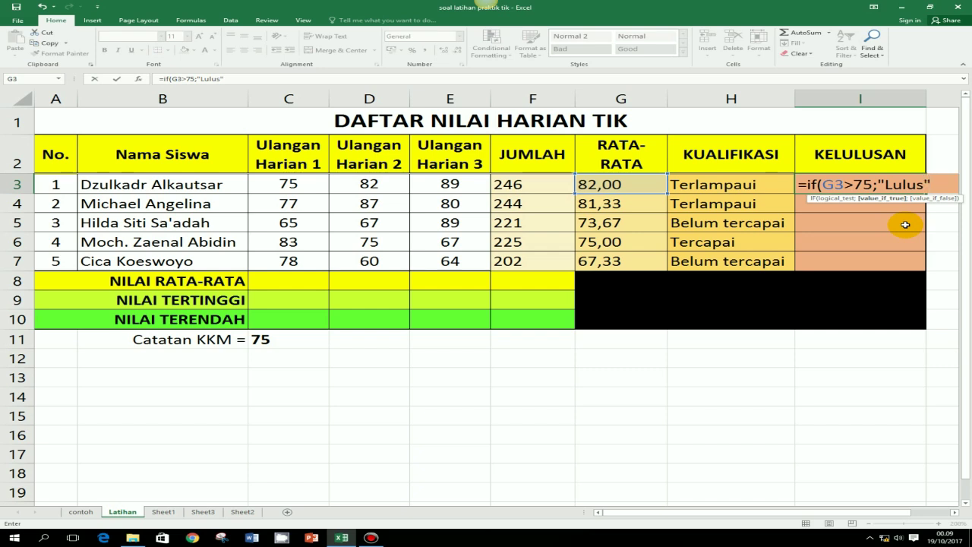
{"action": "type", "text": ";"}
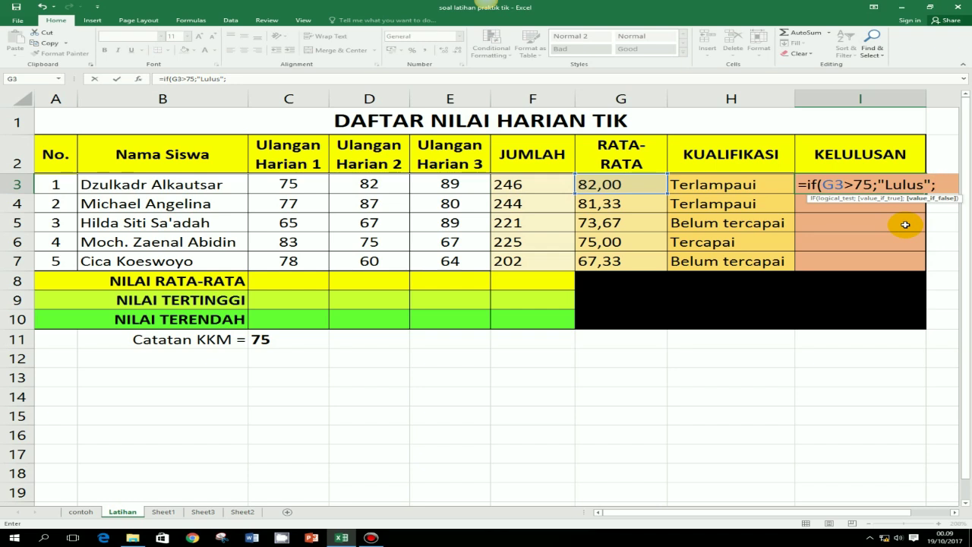
{"action": "type", "text": "\"Tidak "}
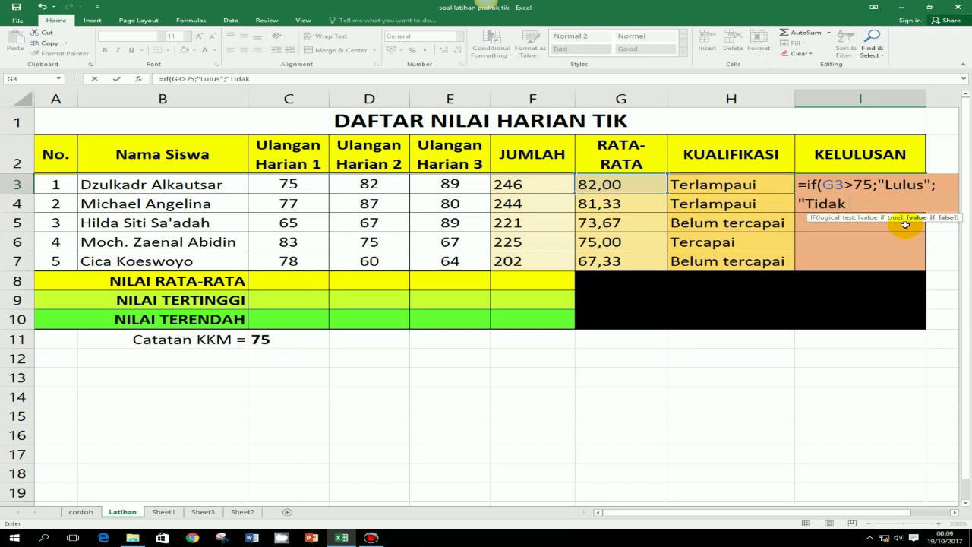
{"action": "type", "text": "Lulus\""}
{"action": "type", "text": ")"}
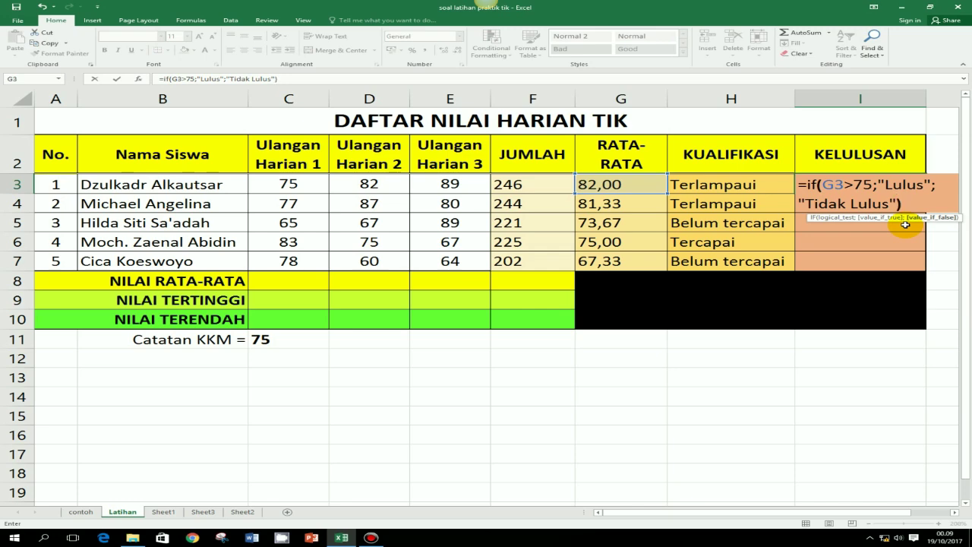
{"action": "key", "text": "Return"}
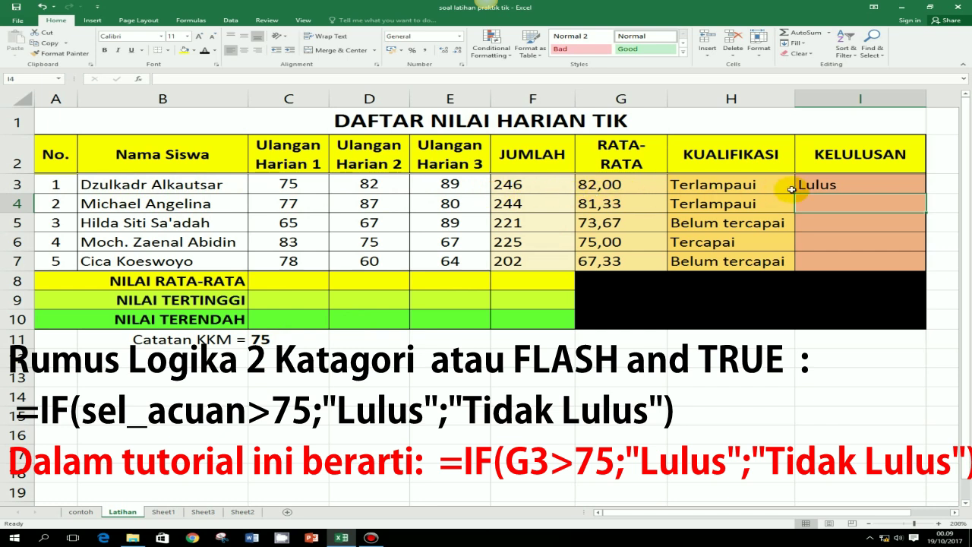
Fill the I3 pass-status formula down the KELULUSAN column to I7.
{"action": "left_click", "coordinate": [874, 186]}
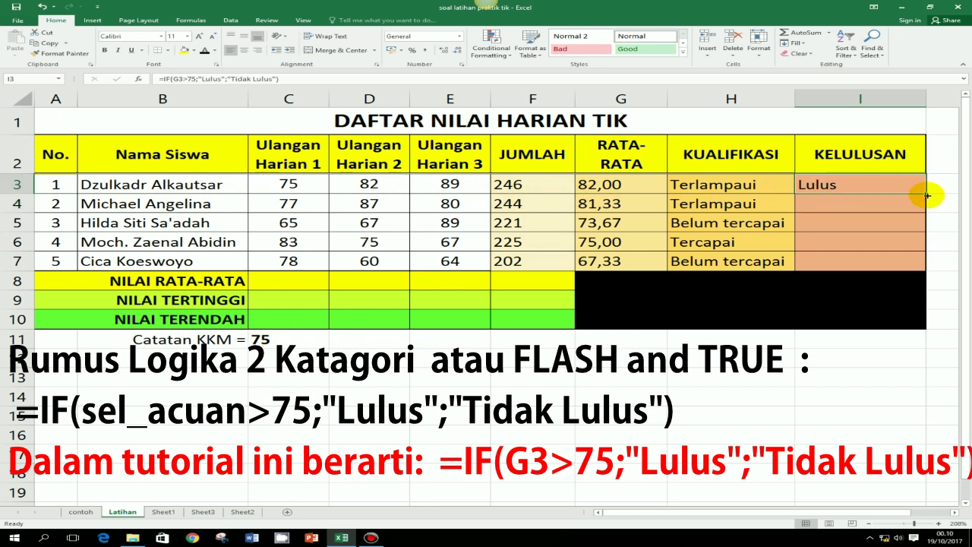
{"action": "left_click_drag", "start_coordinate": [921, 194], "coordinate": [928, 266]}
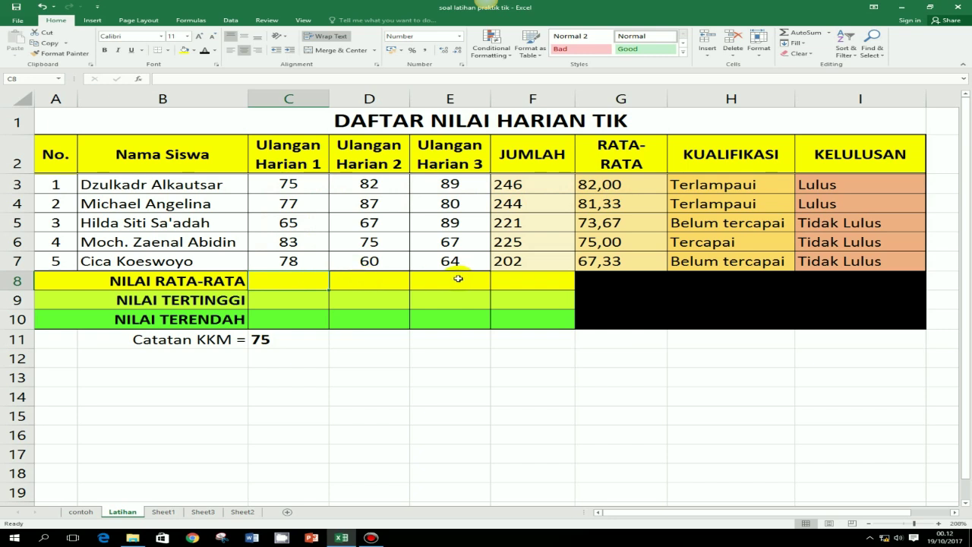
Enter the formula =AVERAGE(C3:C7) in C8 for the NILAI RATA-RATA of Ulangan Harian 1.
{"action": "left_click", "coordinate": [285, 283]}
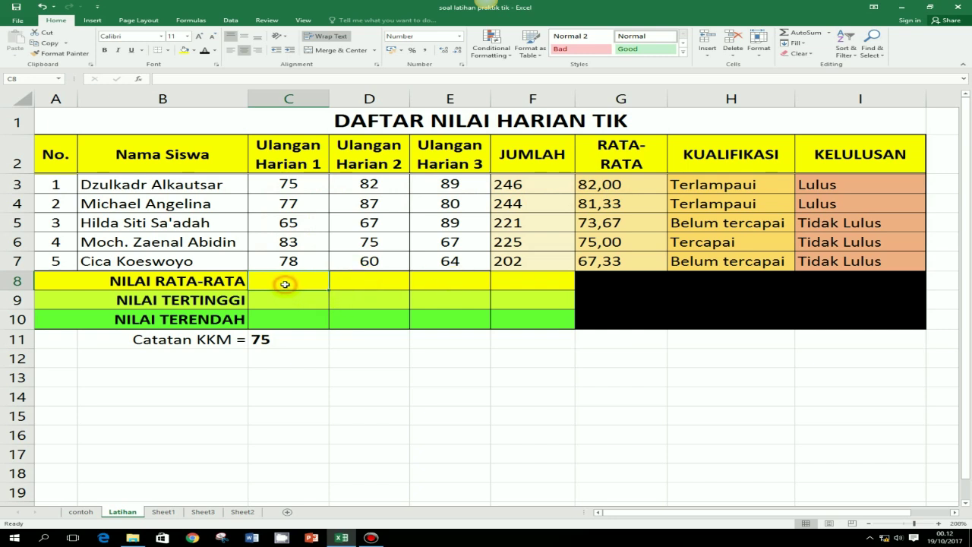
{"action": "type", "text": "="}
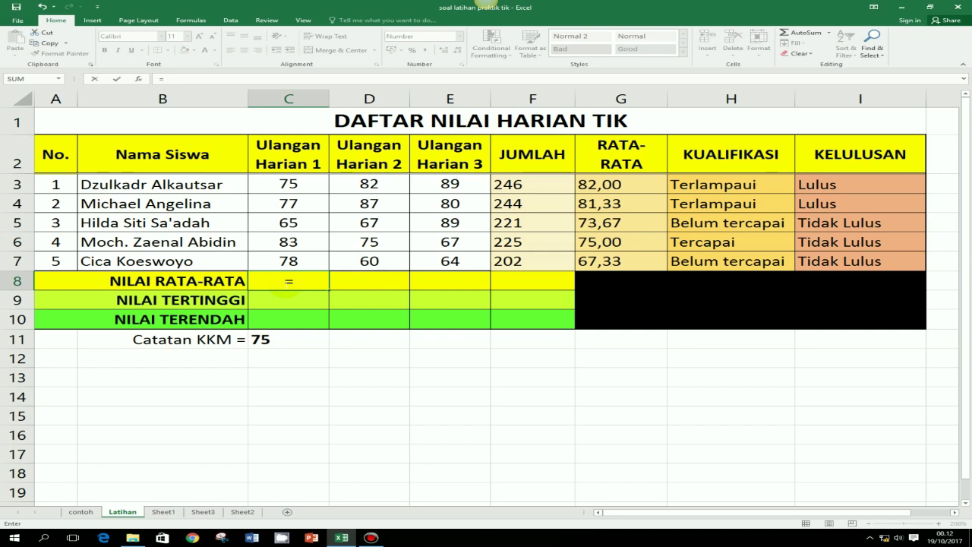
{"action": "type", "text": "AVERAGE"}
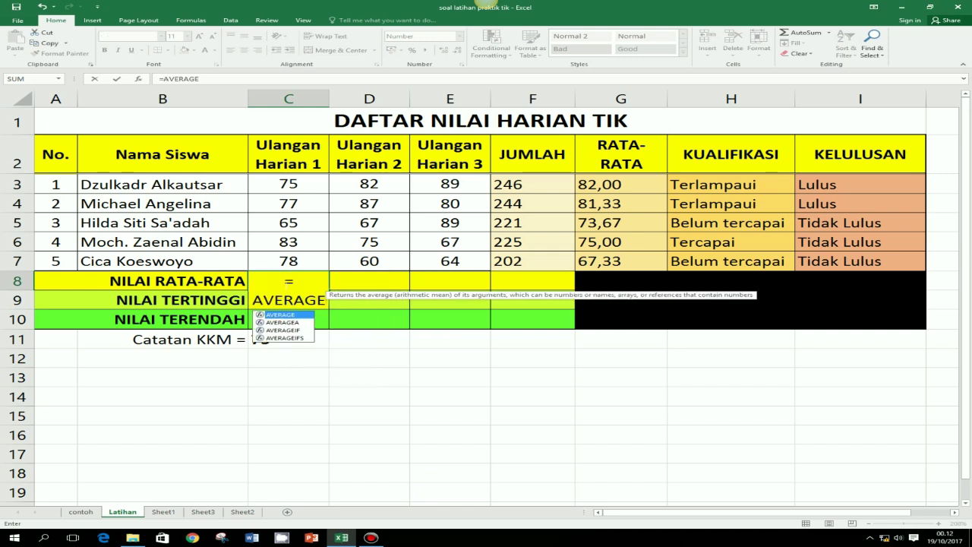
{"action": "type", "text": "("}
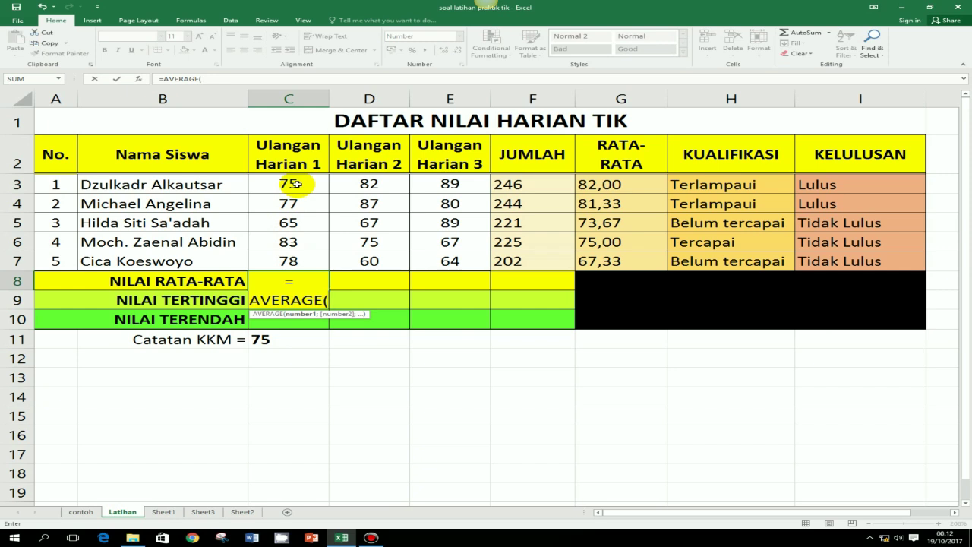
{"action": "left_click_drag", "start_coordinate": [295, 184], "coordinate": [293, 258]}
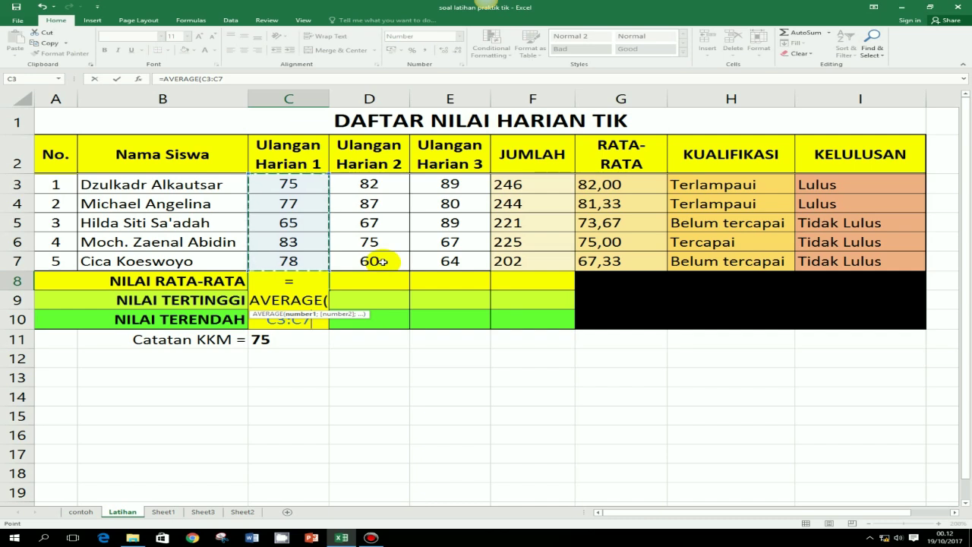
{"action": "type", "text": ")"}
{"action": "key", "text": "Return"}
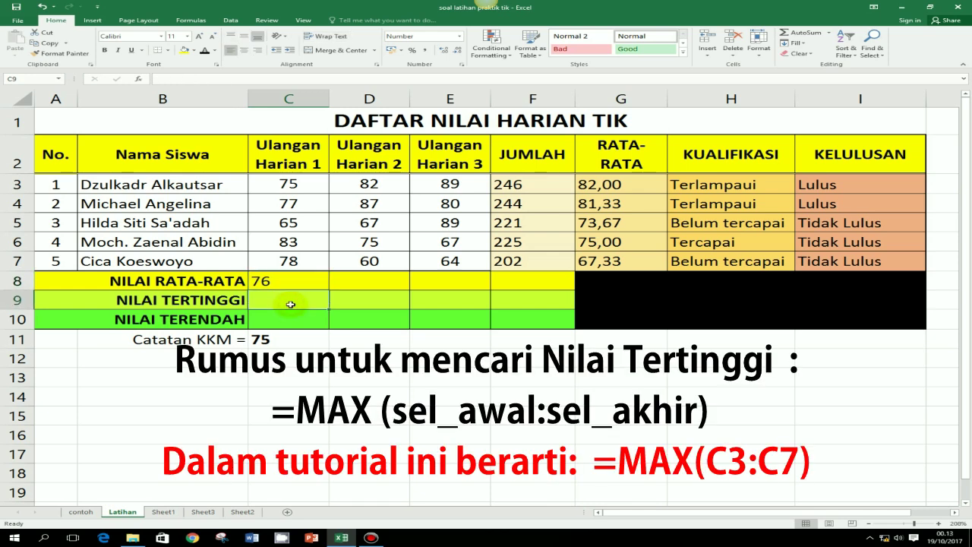
Enter the formula =MAX(C3:C7) in C9 for the NILAI TERTINGGI of Ulangan Harian 1.
{"action": "type", "text": "="}
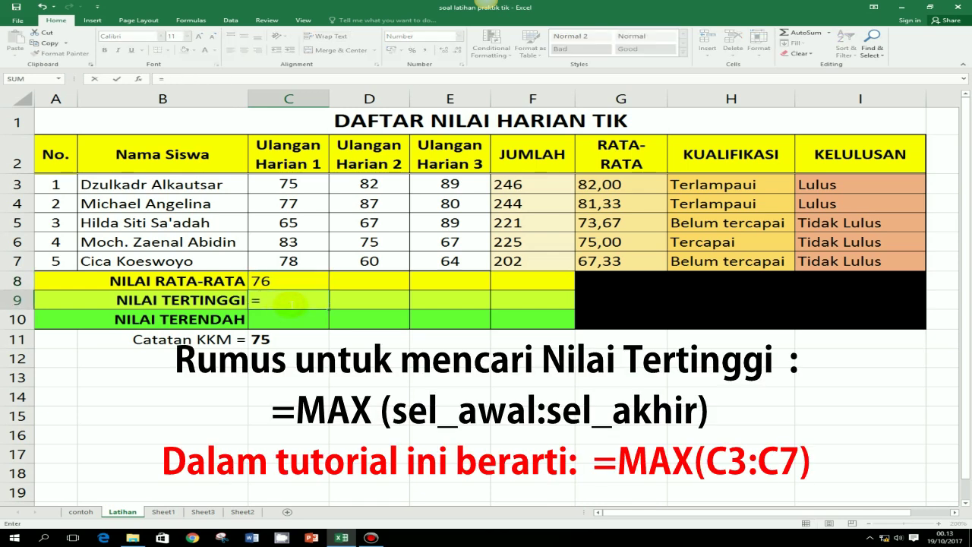
{"action": "type", "text": "MAX"}
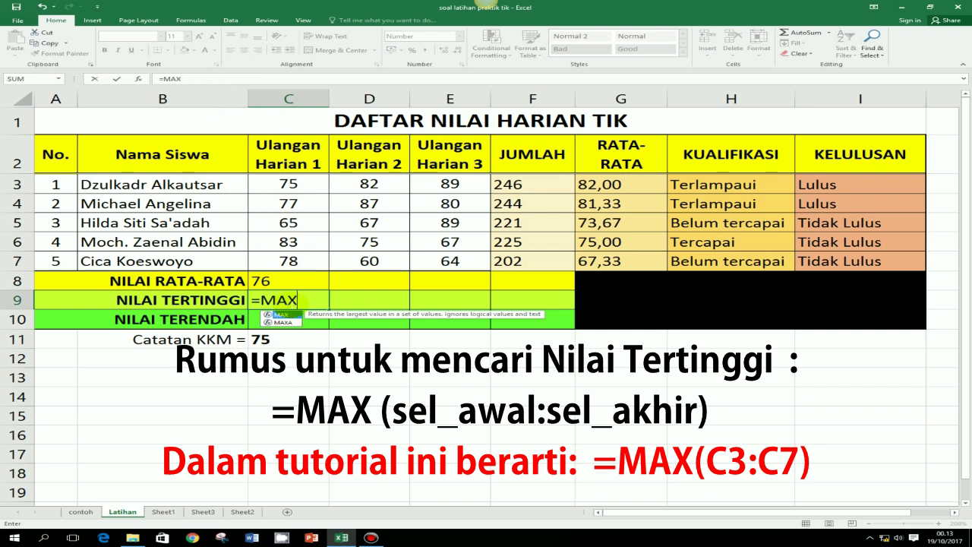
{"action": "type", "text": "("}
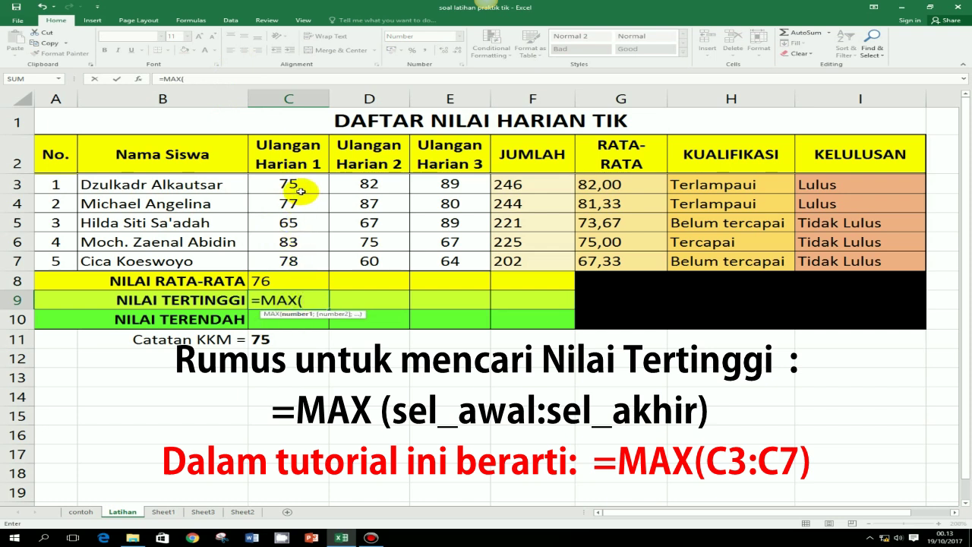
{"action": "left_click_drag", "start_coordinate": [289, 186], "coordinate": [291, 259]}
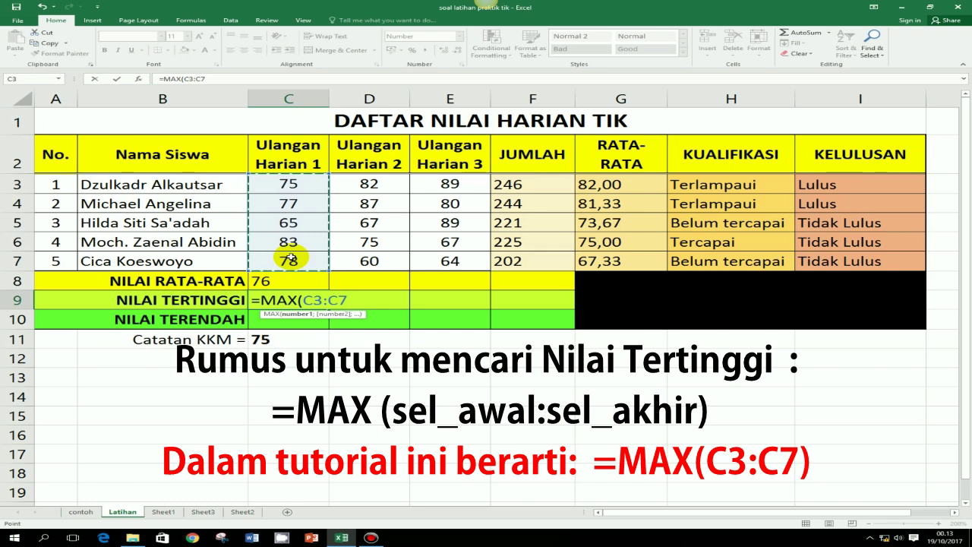
{"action": "type", "text": ")"}
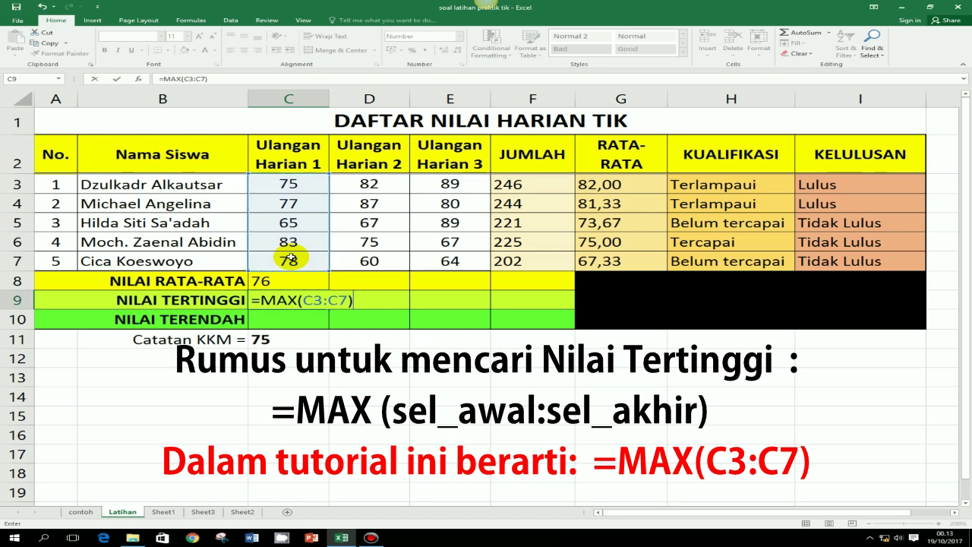
{"action": "key", "text": "Return"}
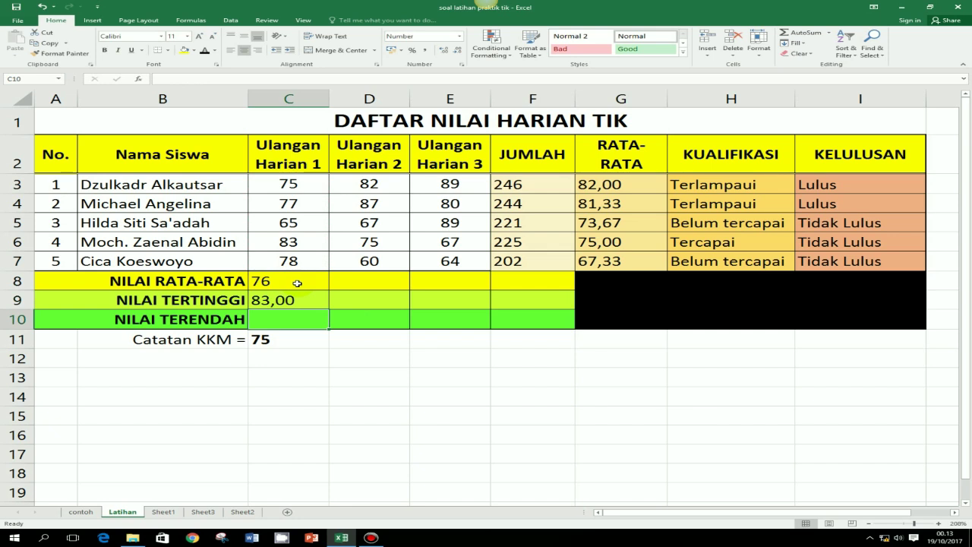
Enter the formula =MIN(C3:C7) in C10 for the NILAI TERENDAH of Ulangan Harian 1.
{"action": "left_click", "coordinate": [285, 320]}
{"action": "left_click", "coordinate": [283, 321]}
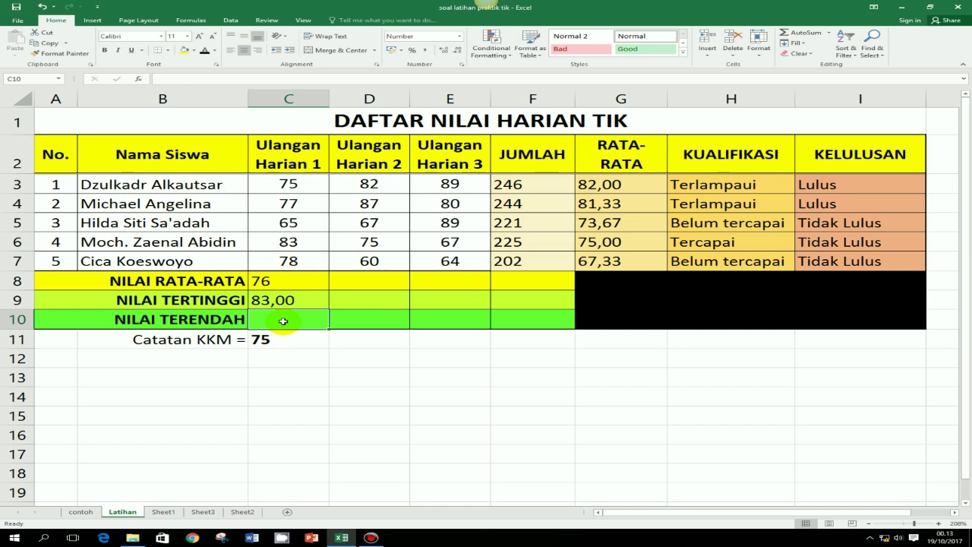
{"action": "type", "text": "="}
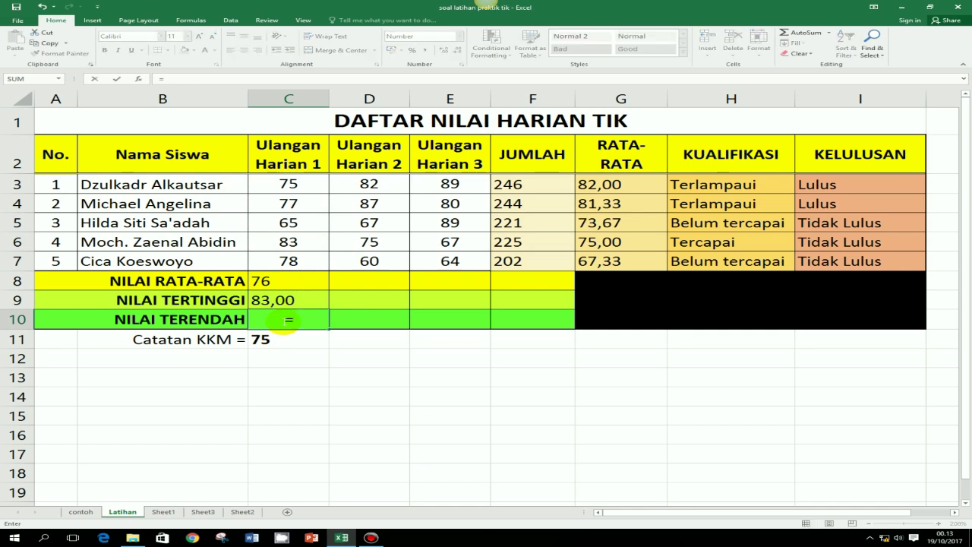
{"action": "type", "text": "min"}
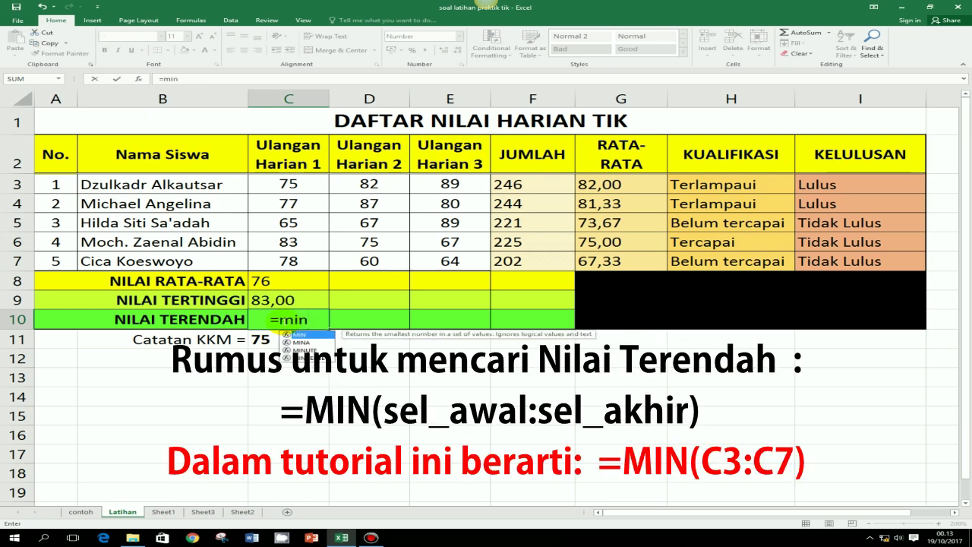
{"action": "type", "text": "("}
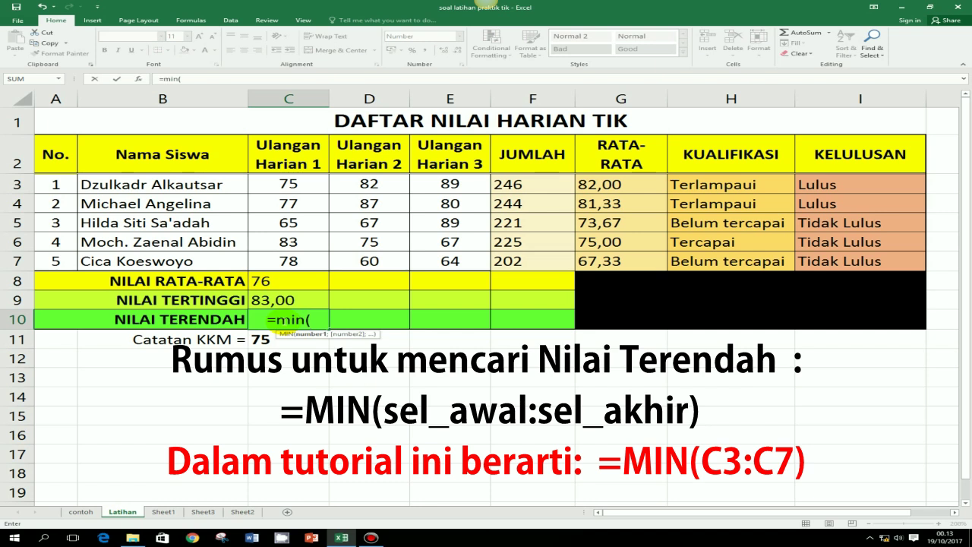
{"action": "left_click_drag", "start_coordinate": [289, 189], "coordinate": [290, 255]}
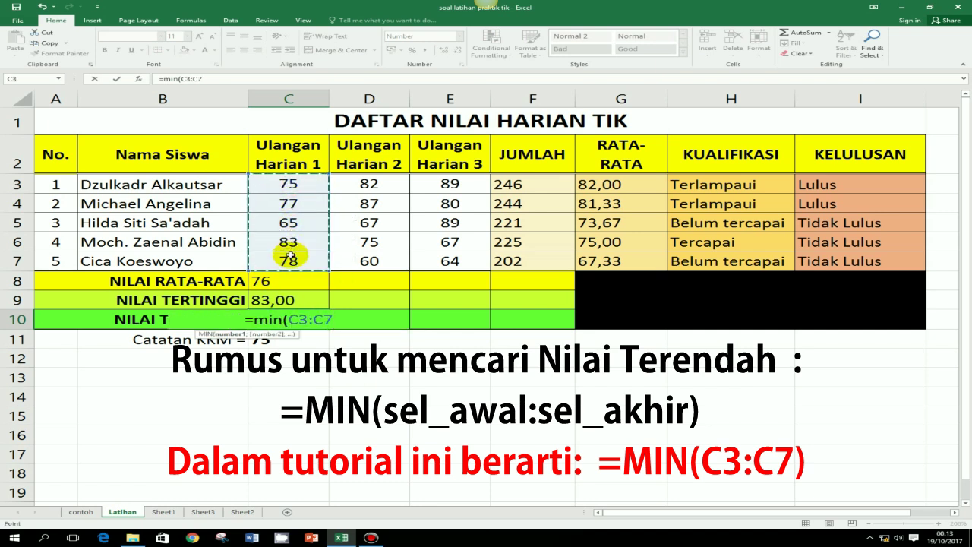
{"action": "type", "text": ")"}
{"action": "key", "text": "Return"}
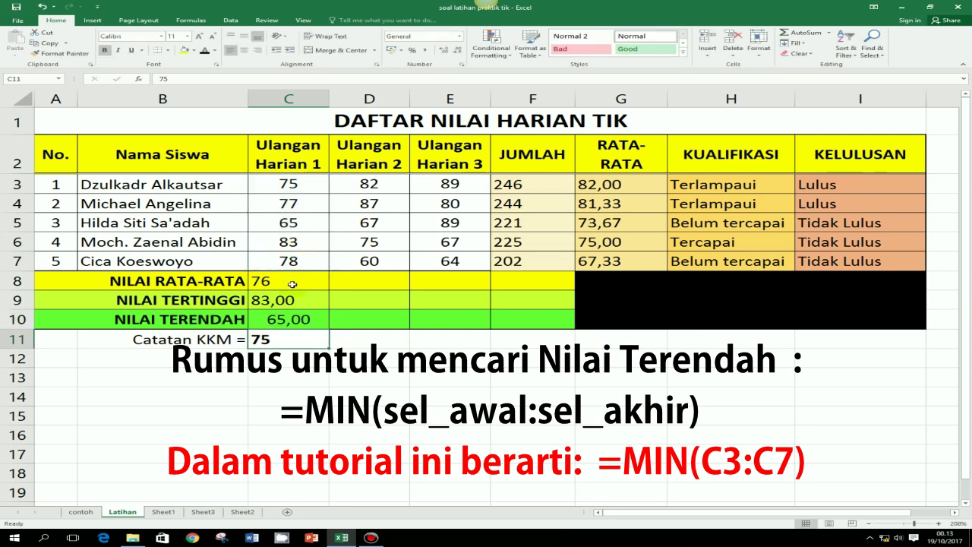
Center the summary values in C8:C10 horizontally and format them with two decimal places.
{"action": "left_click_drag", "start_coordinate": [289, 279], "coordinate": [289, 318]}
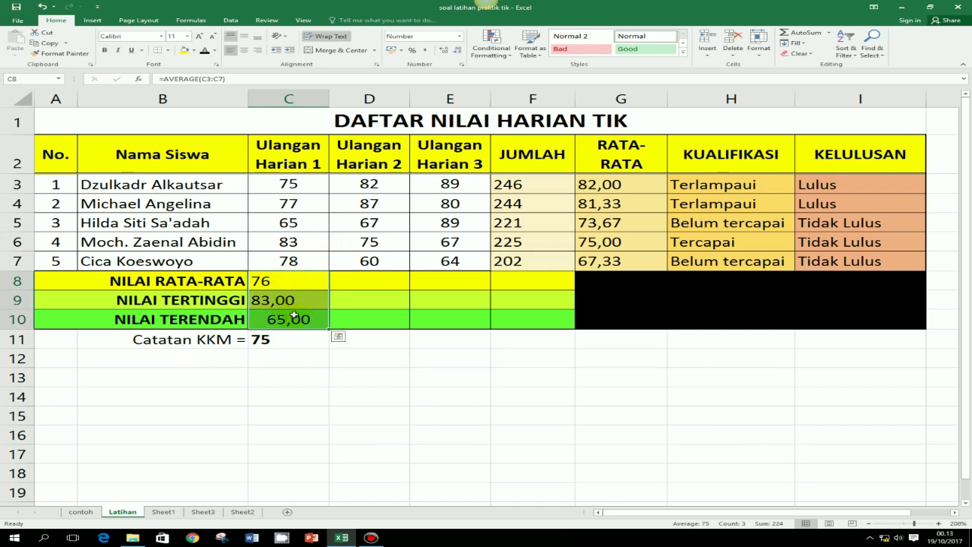
{"action": "left_click", "coordinate": [244, 51]}
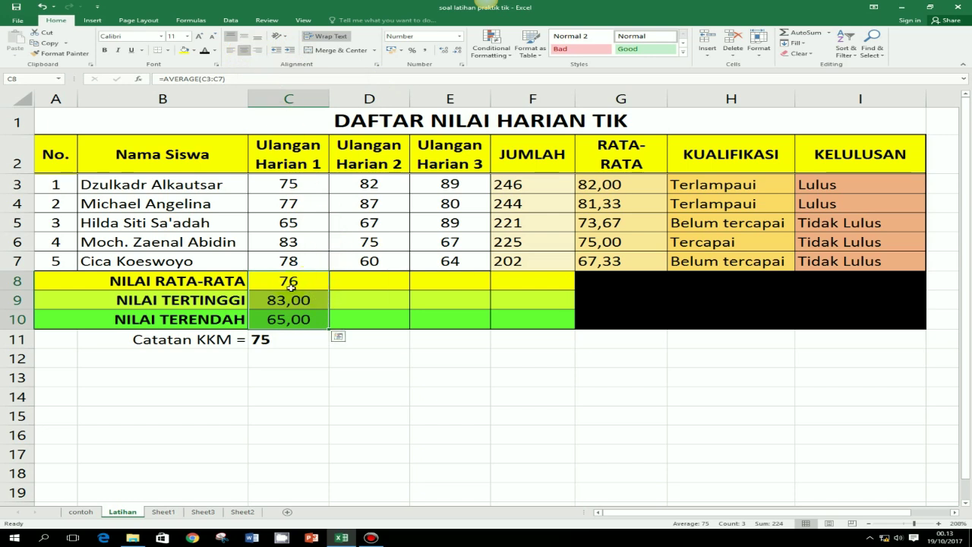
{"action": "left_click_drag", "start_coordinate": [292, 281], "coordinate": [289, 319]}
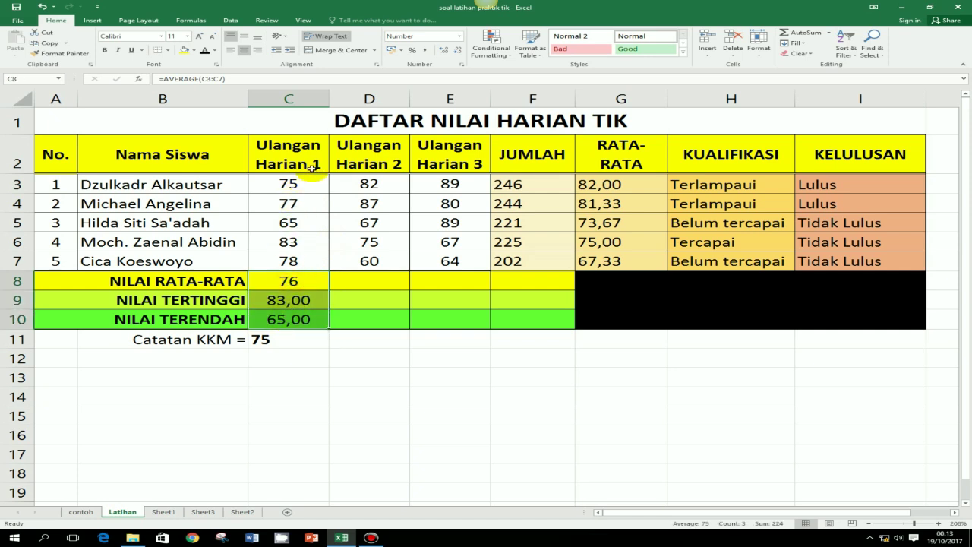
{"action": "left_click", "coordinate": [444, 53]}
{"action": "left_click", "coordinate": [444, 54]}
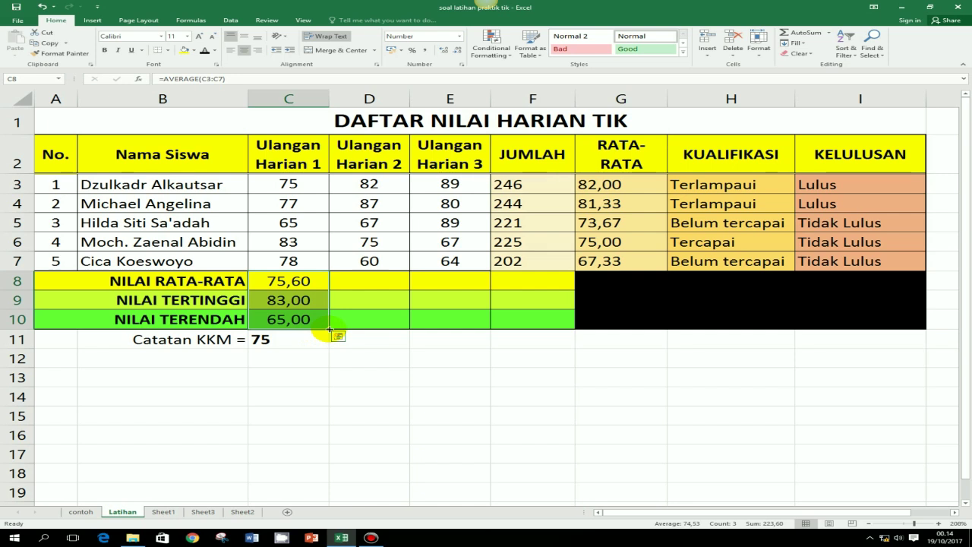
Fill the C8:C10 summary formulas across to column F and remove the decimals from F8:F10.
{"action": "left_click_drag", "start_coordinate": [329, 328], "coordinate": [558, 335]}
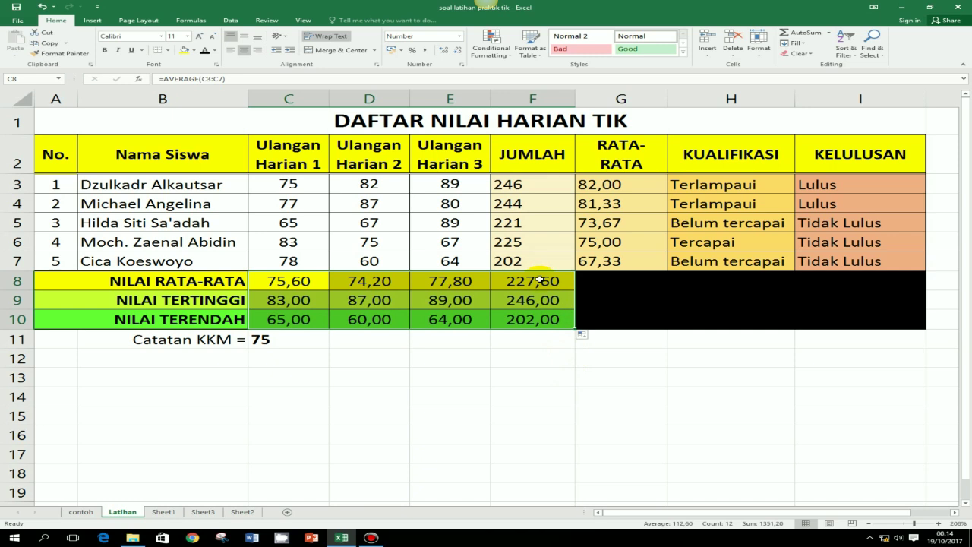
{"action": "left_click_drag", "start_coordinate": [538, 281], "coordinate": [535, 318]}
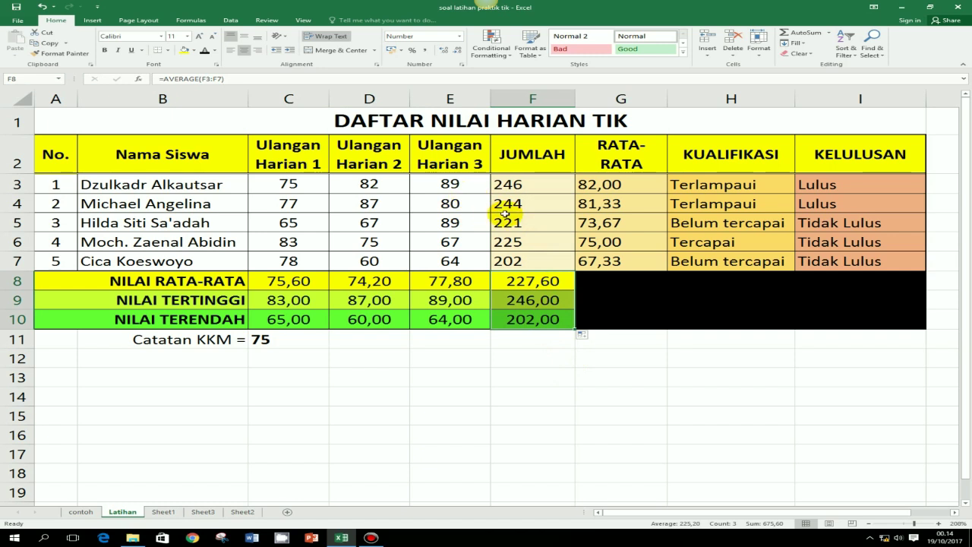
{"action": "left_click", "coordinate": [458, 52]}
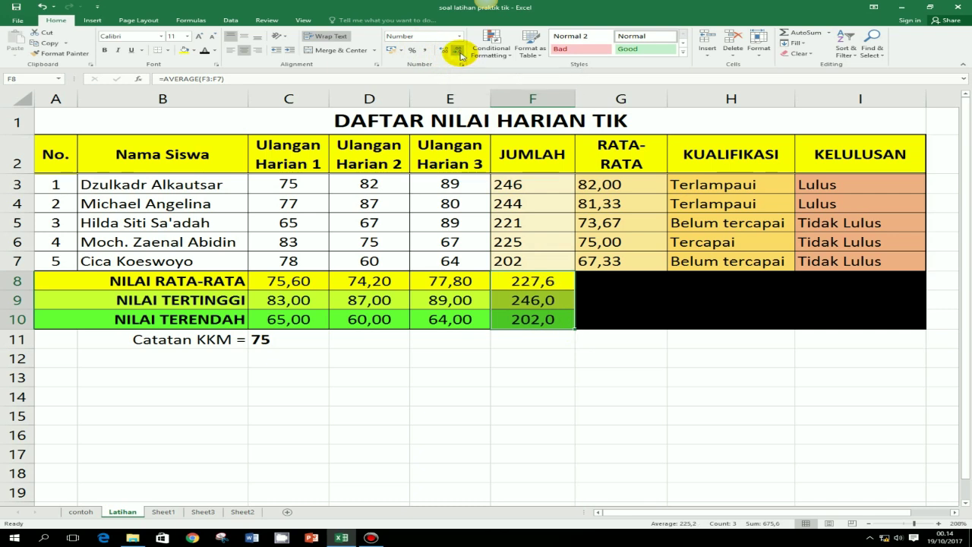
{"action": "left_click", "coordinate": [459, 53]}
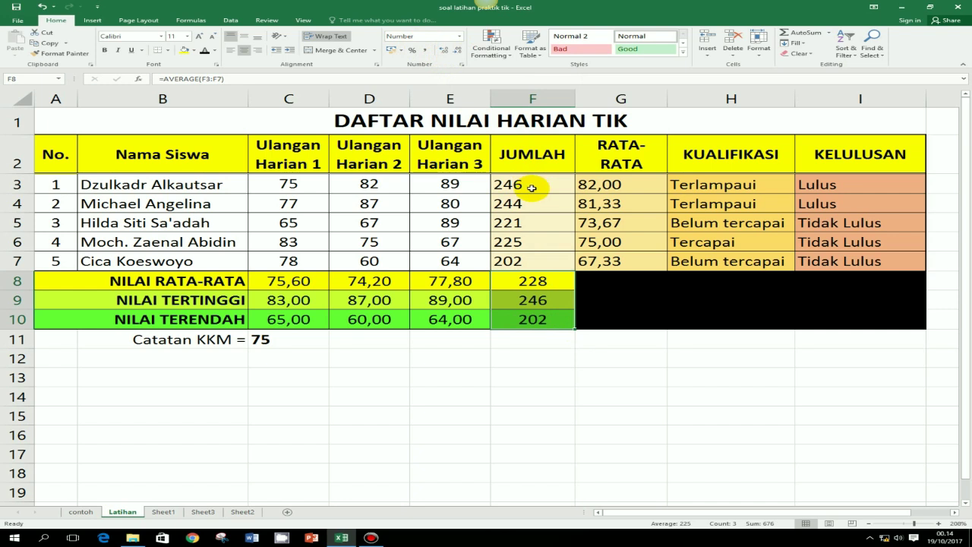
Center the JUMLAH values in F3:F10 and the RATA-RATA values in G3:G7 horizontally.
{"action": "left_click_drag", "start_coordinate": [533, 182], "coordinate": [530, 318]}
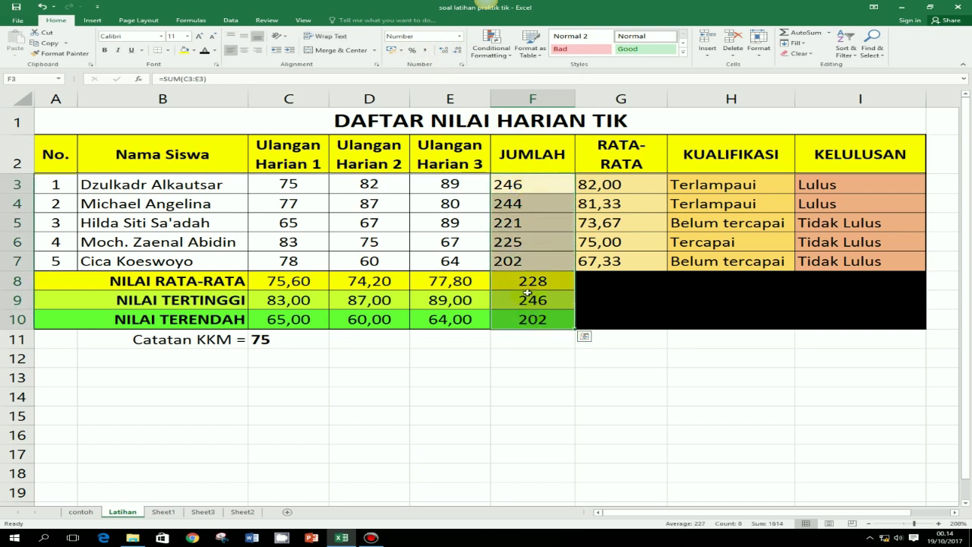
{"action": "left_click", "coordinate": [243, 51]}
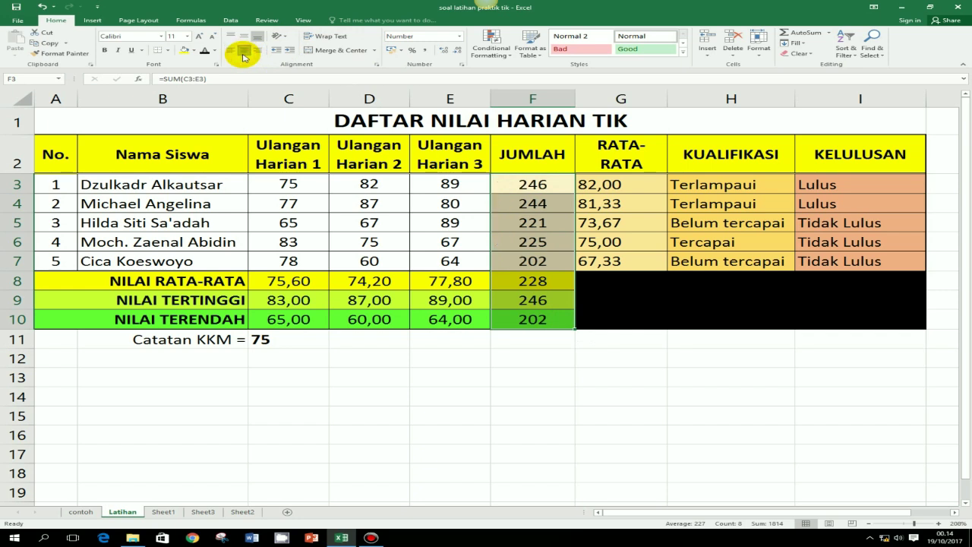
{"action": "left_click", "coordinate": [623, 184]}
{"action": "left_click_drag", "start_coordinate": [629, 211], "coordinate": [630, 260]}
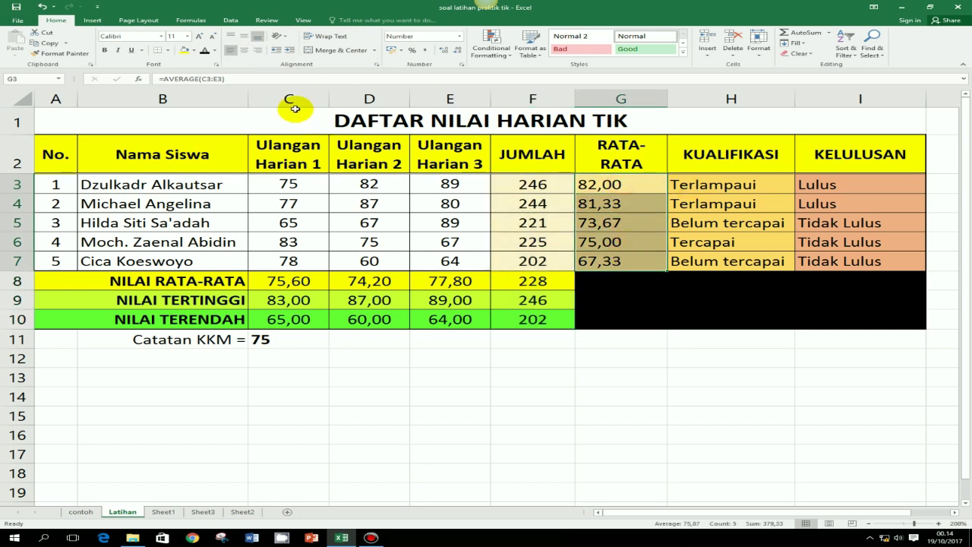
{"action": "left_click", "coordinate": [243, 51]}
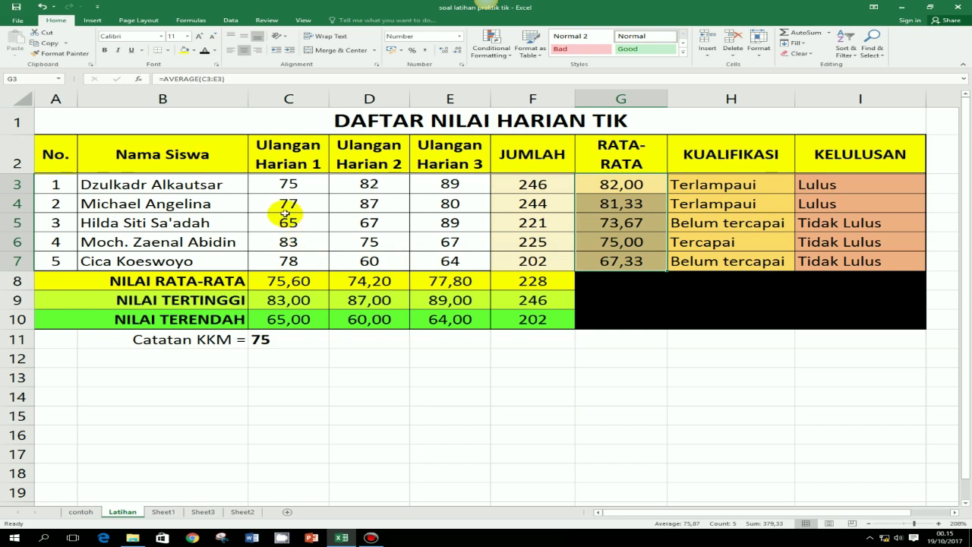
Conditionally format the test scores in C3:E7 that are less than 75 with Light Red Fill with Dark Red Text.
{"action": "left_click", "coordinate": [269, 183]}
{"action": "left_click_drag", "start_coordinate": [268, 183], "coordinate": [437, 260]}
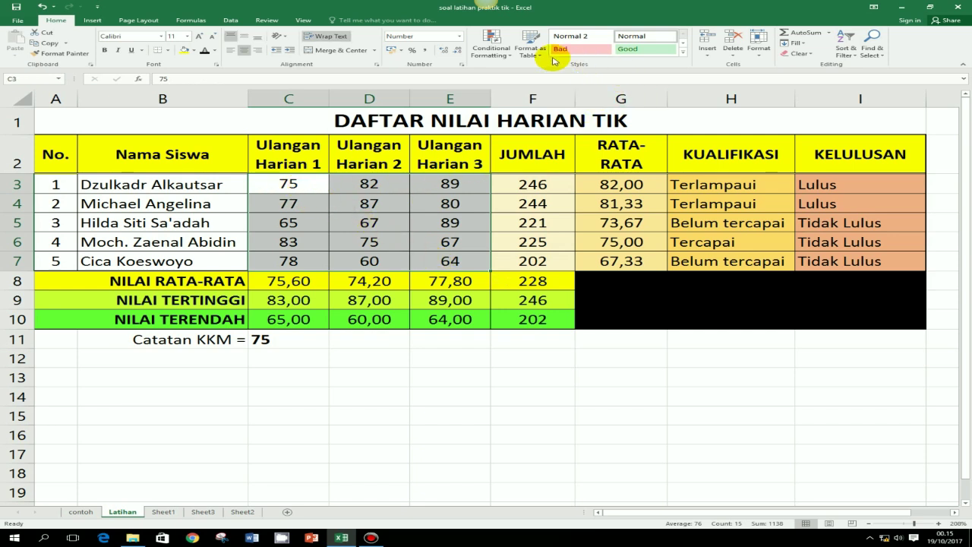
{"action": "left_click", "coordinate": [509, 56]}
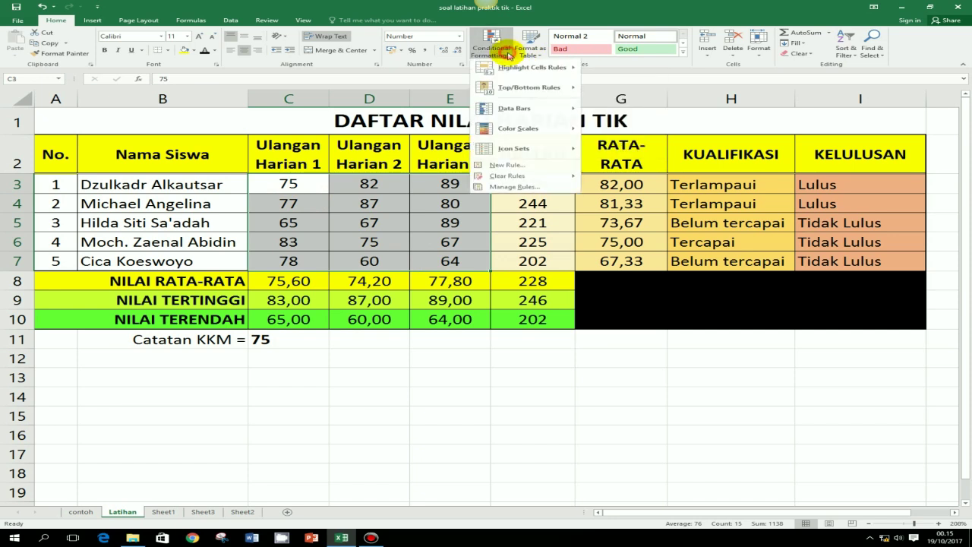
{"action": "mouse_move", "coordinate": [513, 72]}
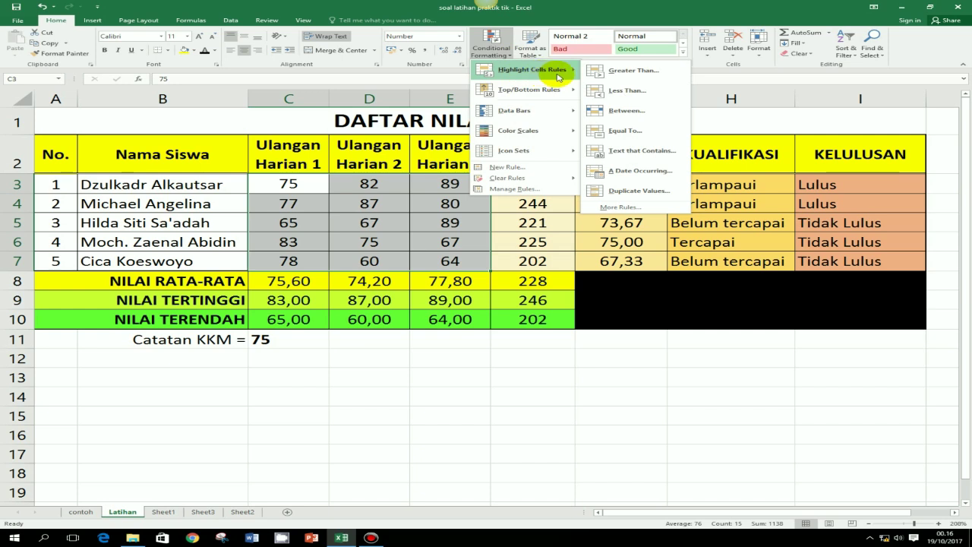
{"action": "left_click", "coordinate": [627, 97]}
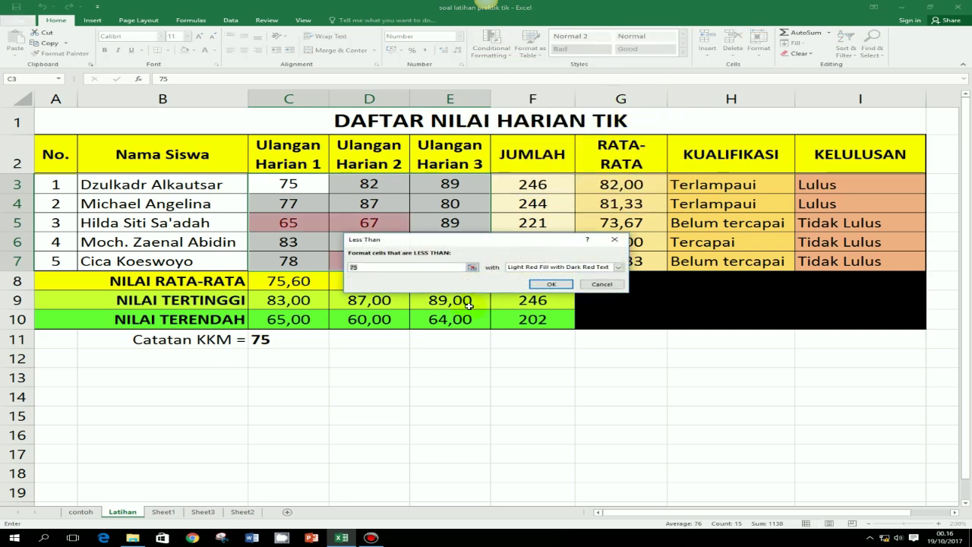
{"action": "left_click_drag", "start_coordinate": [363, 267], "coordinate": [354, 267]}
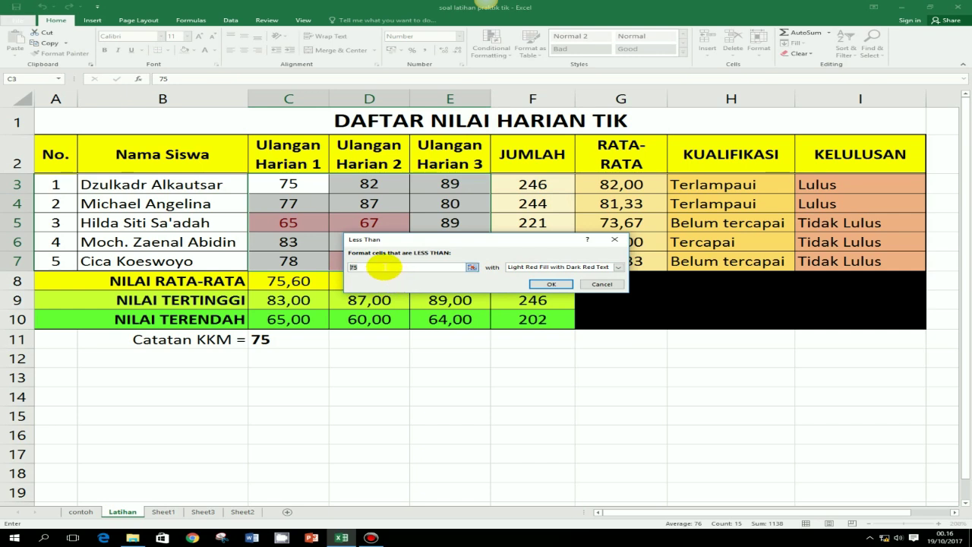
{"action": "type", "text": "7"}
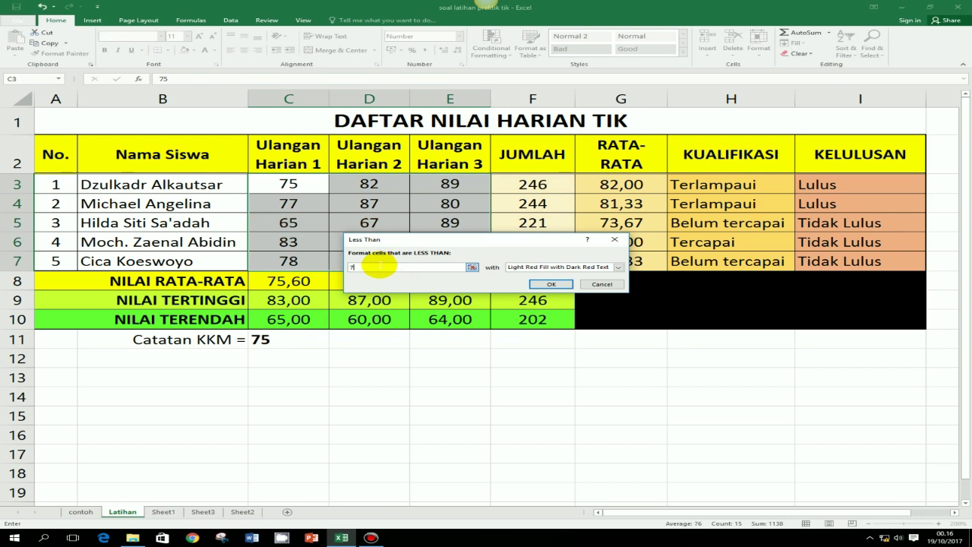
{"action": "type", "text": "5"}
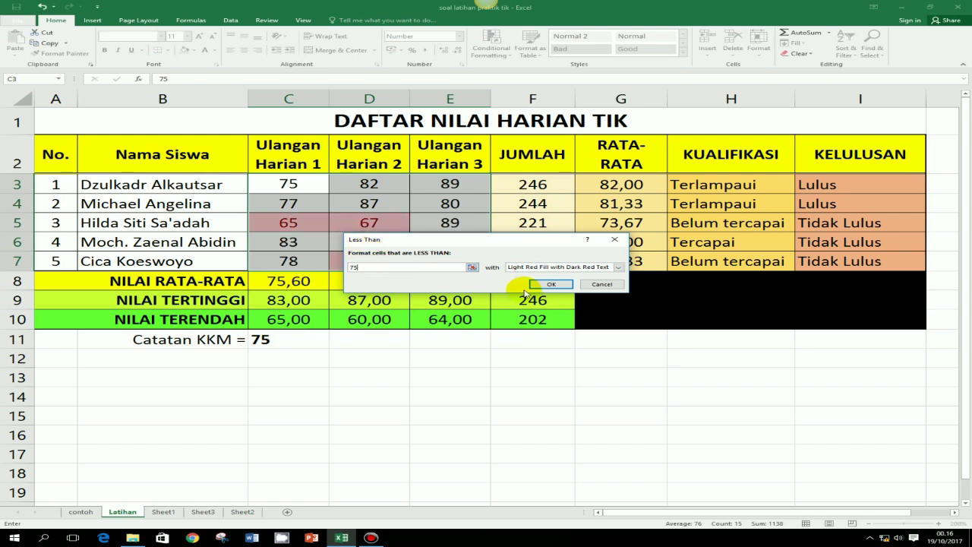
{"action": "left_click", "coordinate": [552, 285]}
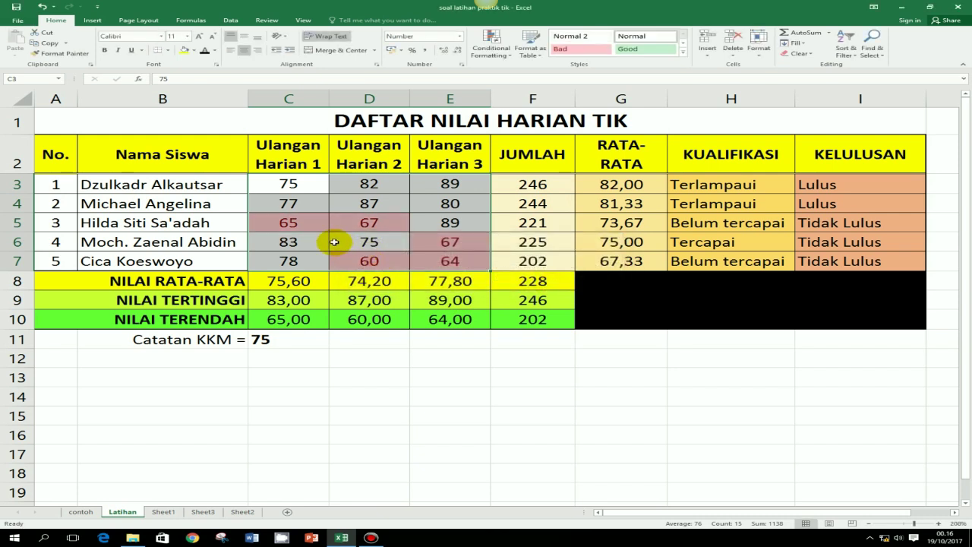
{"action": "left_click", "coordinate": [358, 374]}
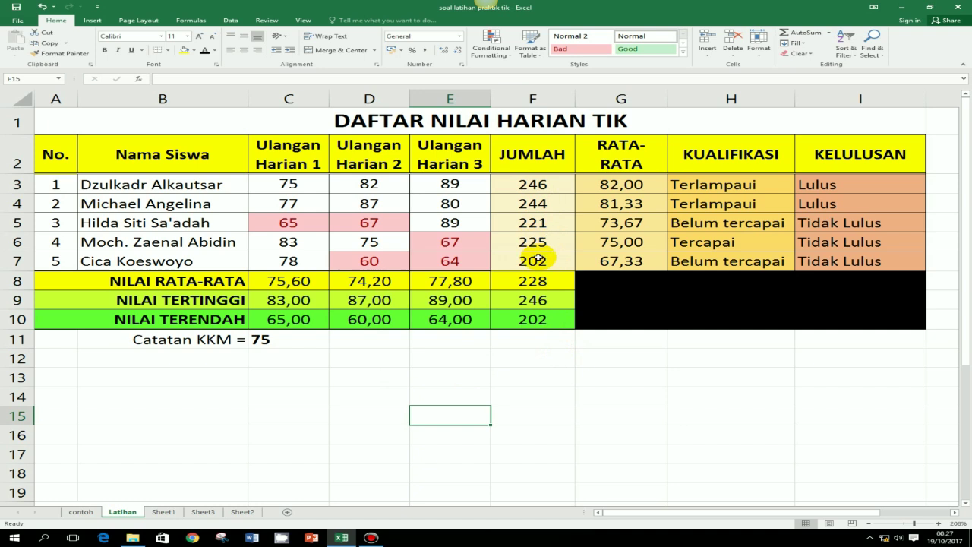
Review the completed JUMLAH, RATA-RATA, KUALIFIKASI and KELULUSAN columns and the average, highest and lowest score rows.
{"action": "left_click_drag", "start_coordinate": [534, 184], "coordinate": [534, 260]}
{"action": "left_click_drag", "start_coordinate": [608, 184], "coordinate": [621, 261]}
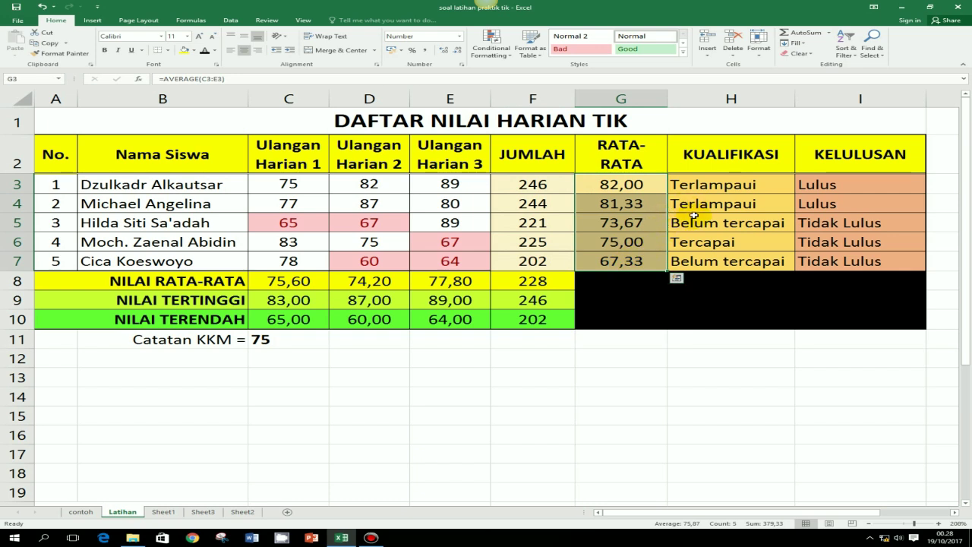
{"action": "left_click_drag", "start_coordinate": [711, 184], "coordinate": [720, 255]}
{"action": "left_click_drag", "start_coordinate": [830, 182], "coordinate": [841, 251]}
{"action": "left_click_drag", "start_coordinate": [841, 256], "coordinate": [841, 259]}
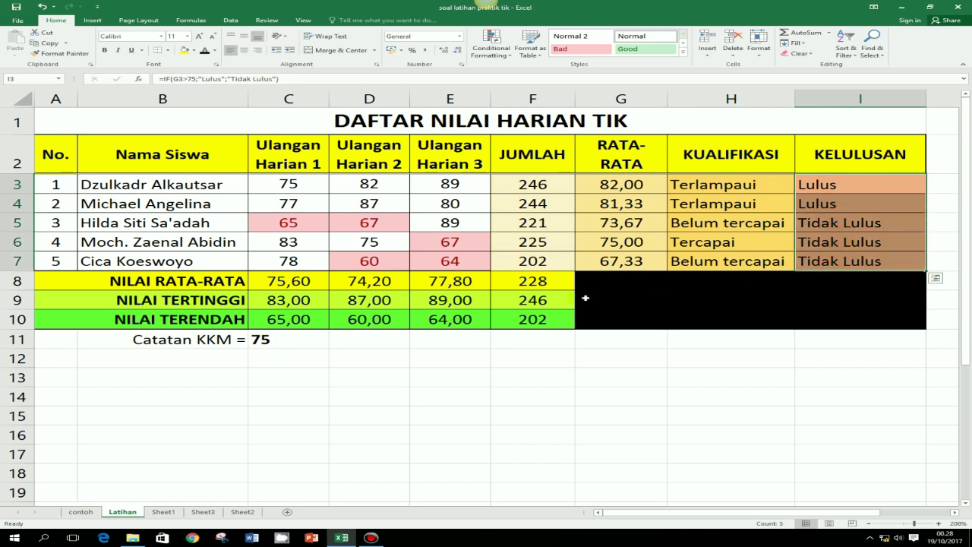
{"action": "left_click", "coordinate": [266, 302]}
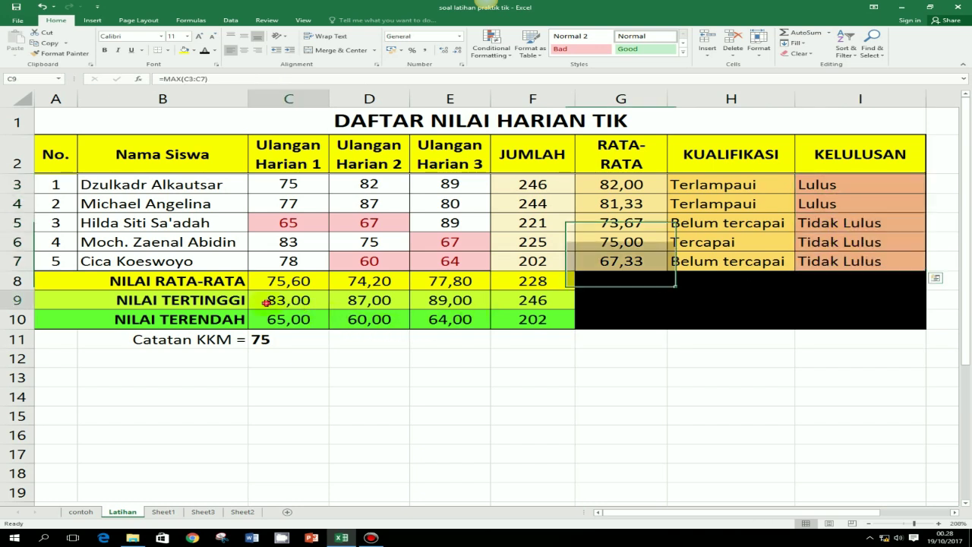
{"action": "left_click_drag", "start_coordinate": [272, 282], "coordinate": [520, 284]}
{"action": "left_click_drag", "start_coordinate": [262, 304], "coordinate": [508, 302]}
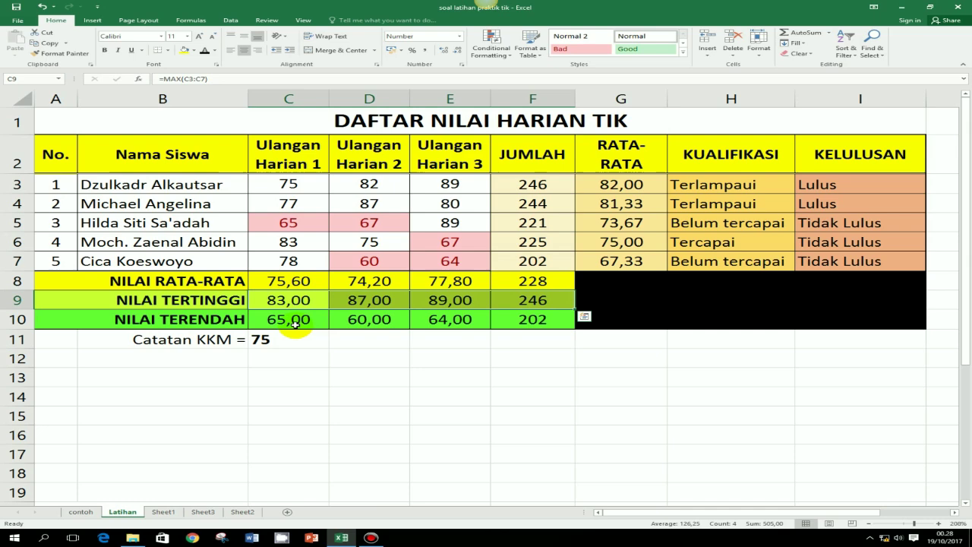
{"action": "left_click_drag", "start_coordinate": [283, 323], "coordinate": [525, 321]}
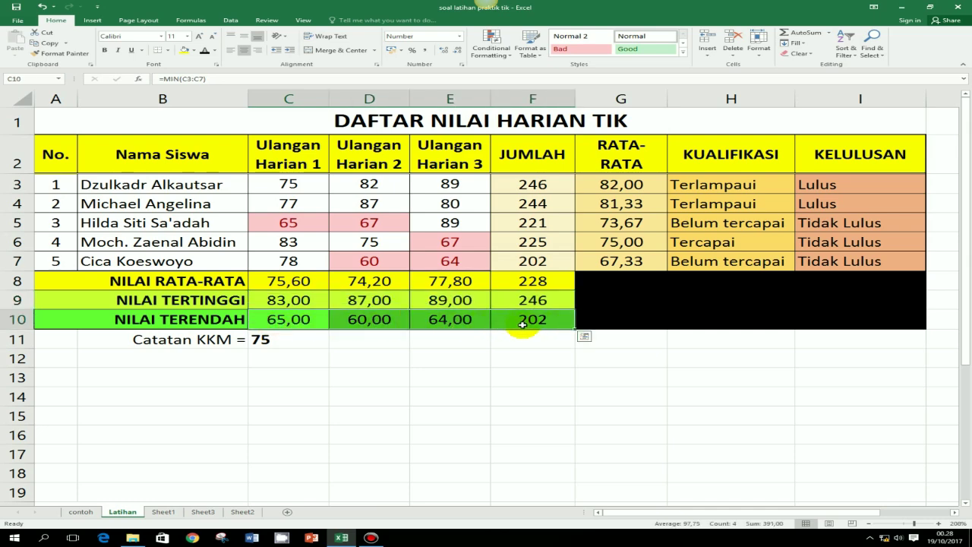